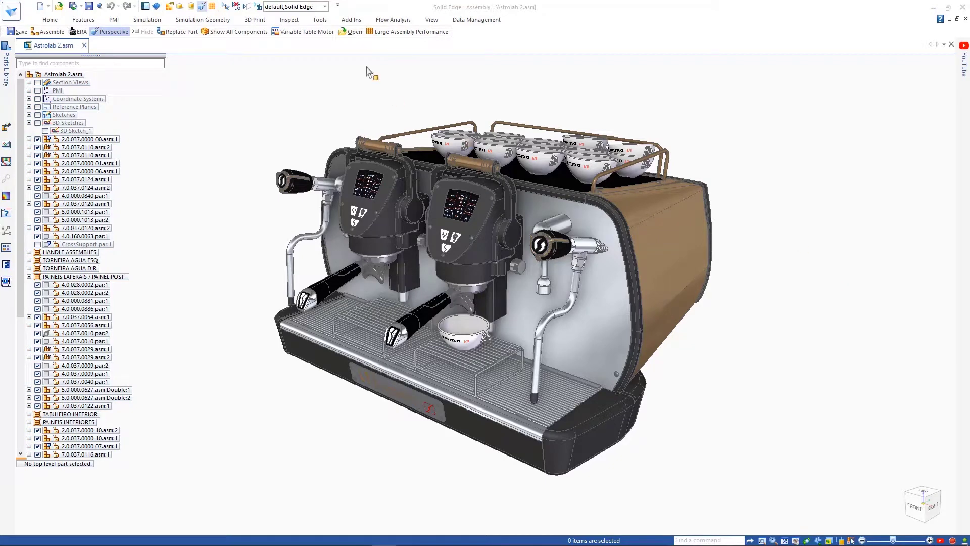
# - Apply the 04-Subdivision display configuration, zoom toward the feet and select the CrossSupport part
pyautogui.click(324, 7)
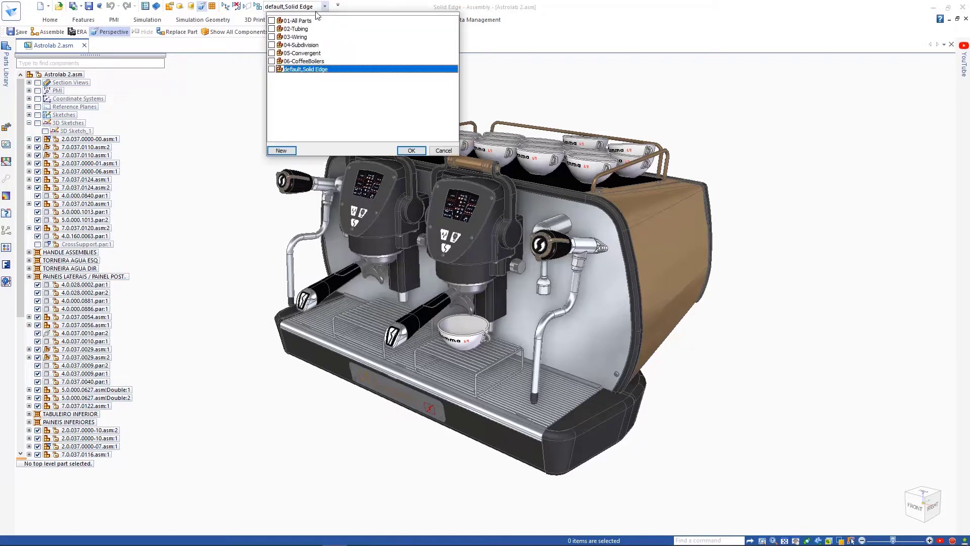
pyautogui.click(411, 151)
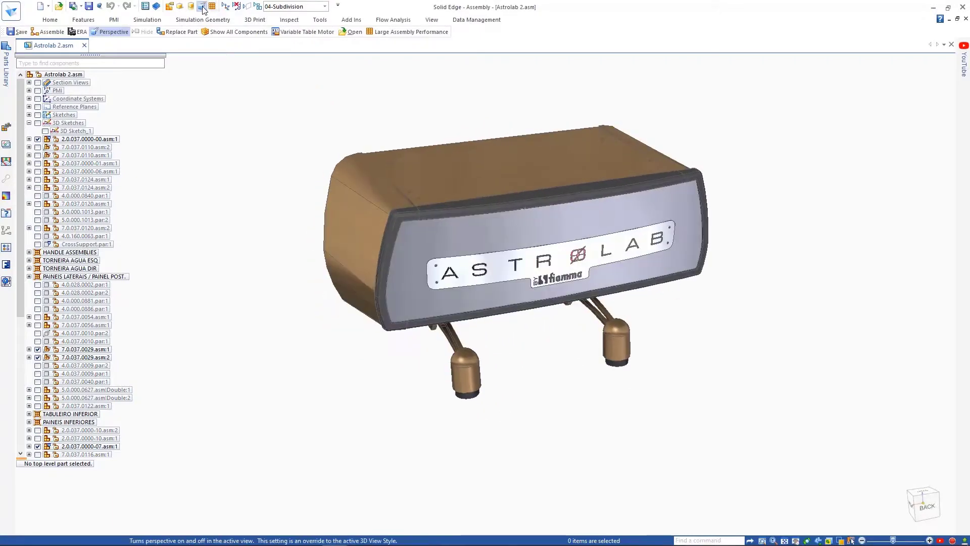
pyautogui.scroll(1, 318, 385)
pyautogui.scroll(2, 325, 415)
pyautogui.scroll(3, 327, 416)
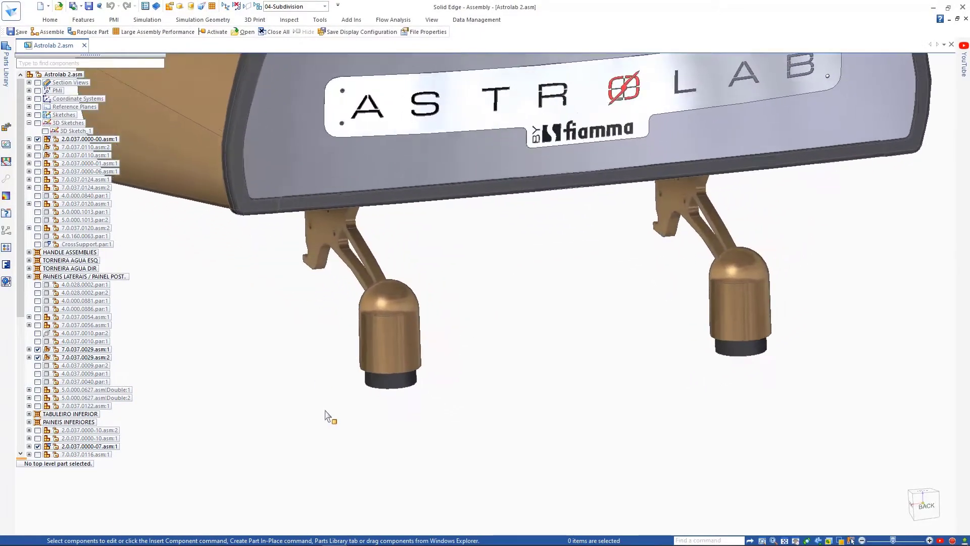
pyautogui.scroll(2, 325, 416)
pyautogui.scroll(1, 325, 416)
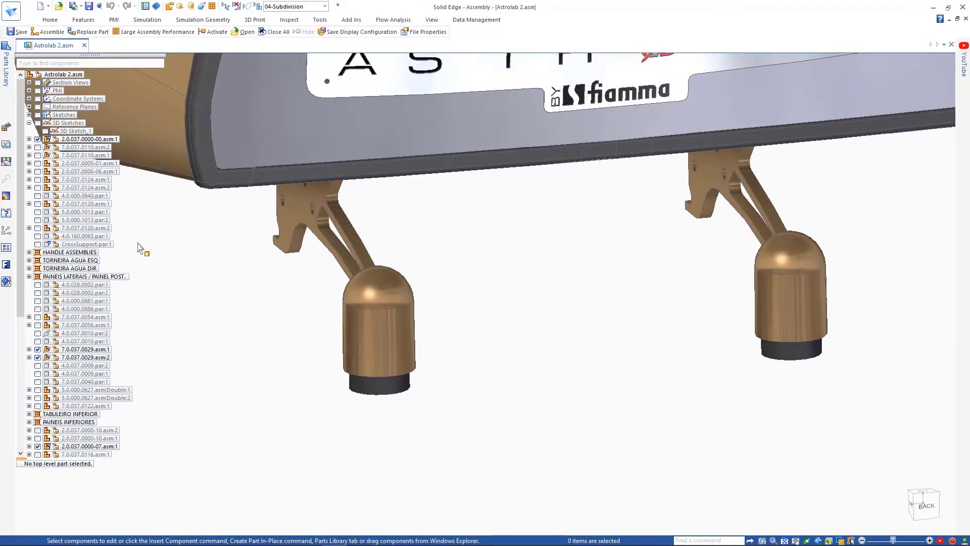
pyautogui.click(108, 244)
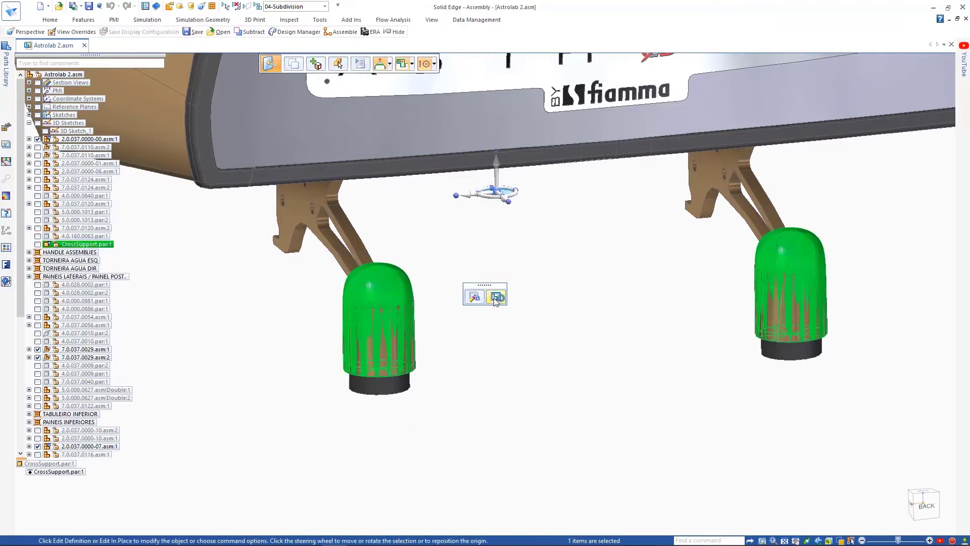
# - Edit CrossSupport in place and bridge its two foot cages along the blue arc curve
pyautogui.click(495, 298)
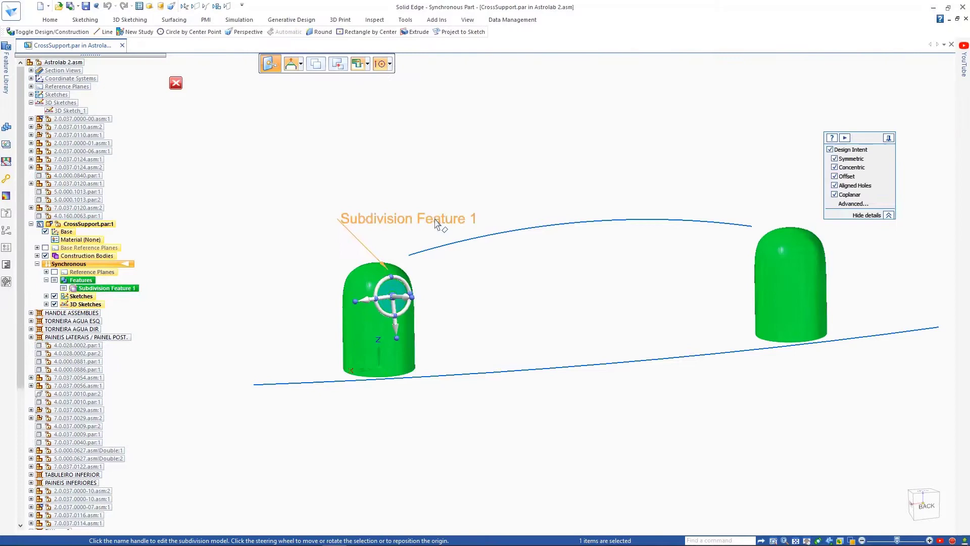
pyautogui.click(65, 19)
pyautogui.click(379, 41)
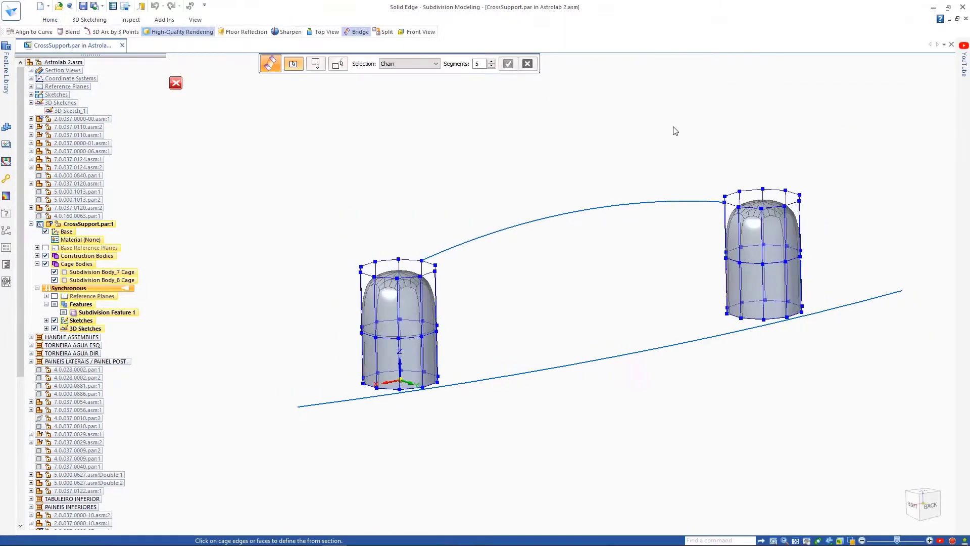
pyautogui.scroll(2, 699, 207)
pyautogui.rightClick(670, 217)
pyautogui.moveTo(586, 238); pyautogui.dragTo(339, 266, button='middle')
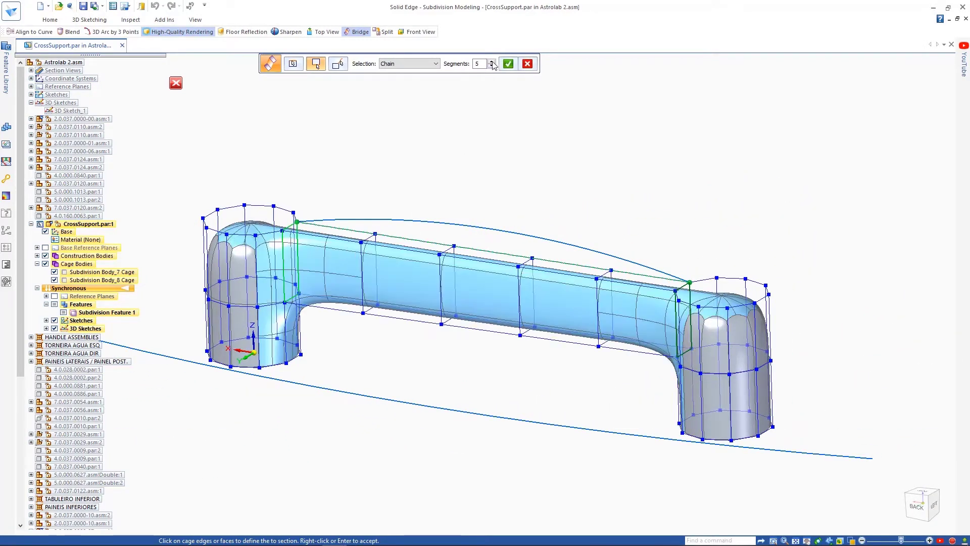
pyautogui.click(435, 219)
pyautogui.rightClick(453, 178)
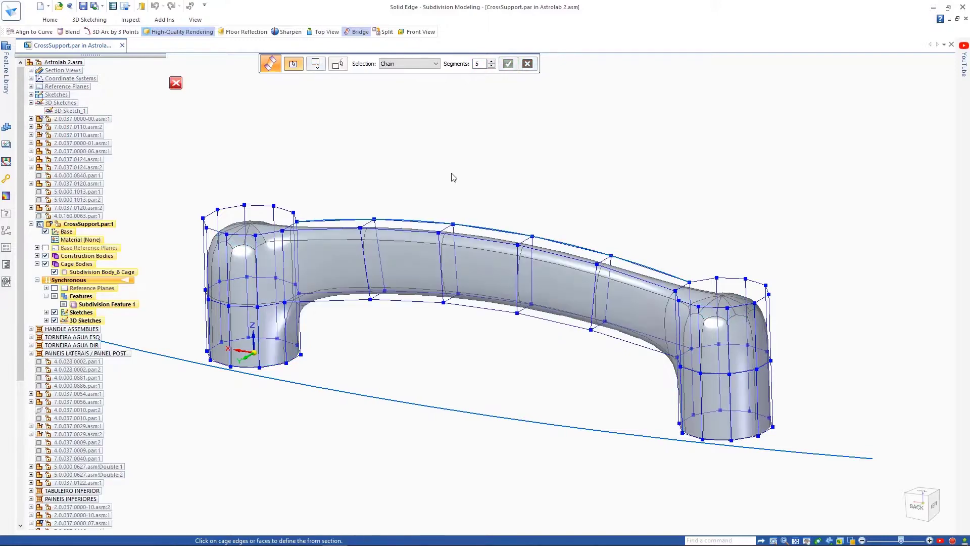
pyautogui.click(54, 320)
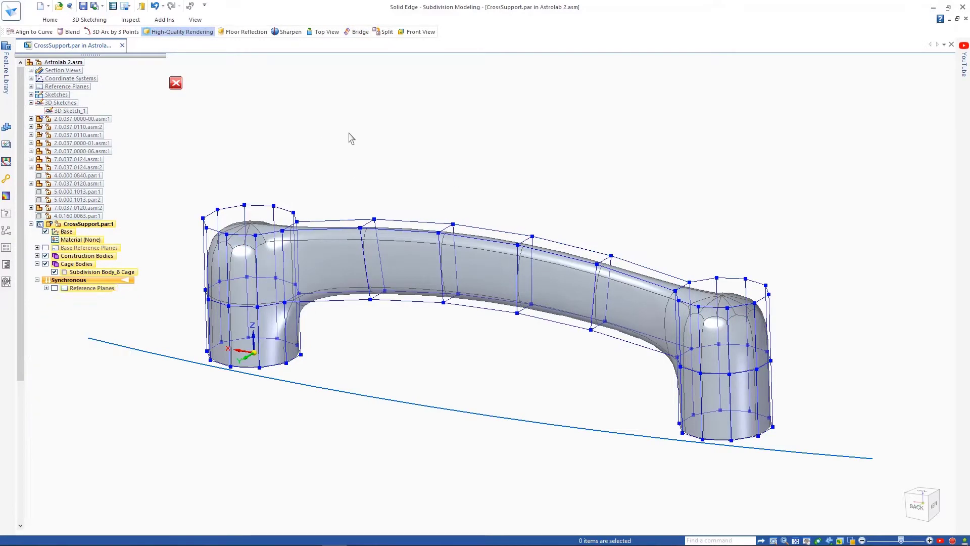
# - In Top view, align the shaft's right-side cage vertices to the blue curve
pyautogui.hotkey('ctrl', 't')
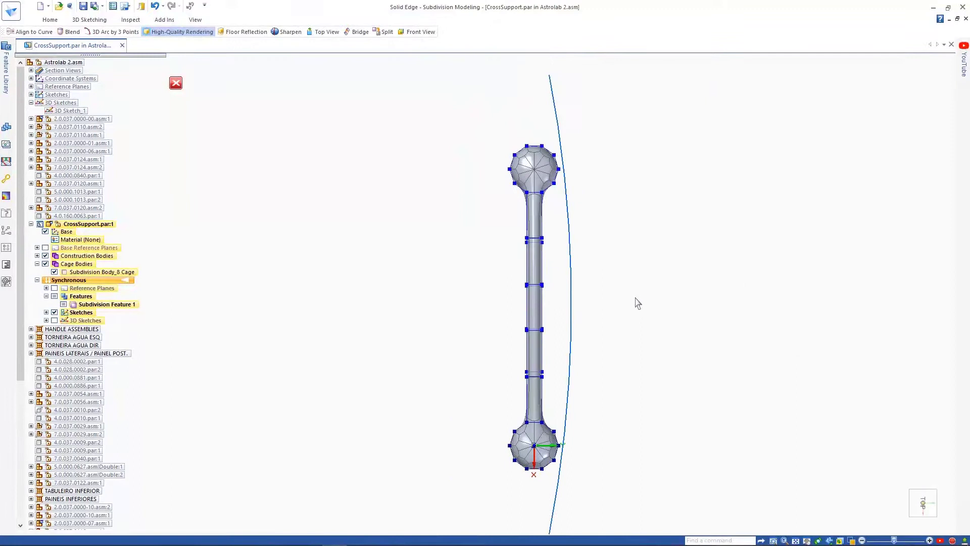
pyautogui.click(50, 19)
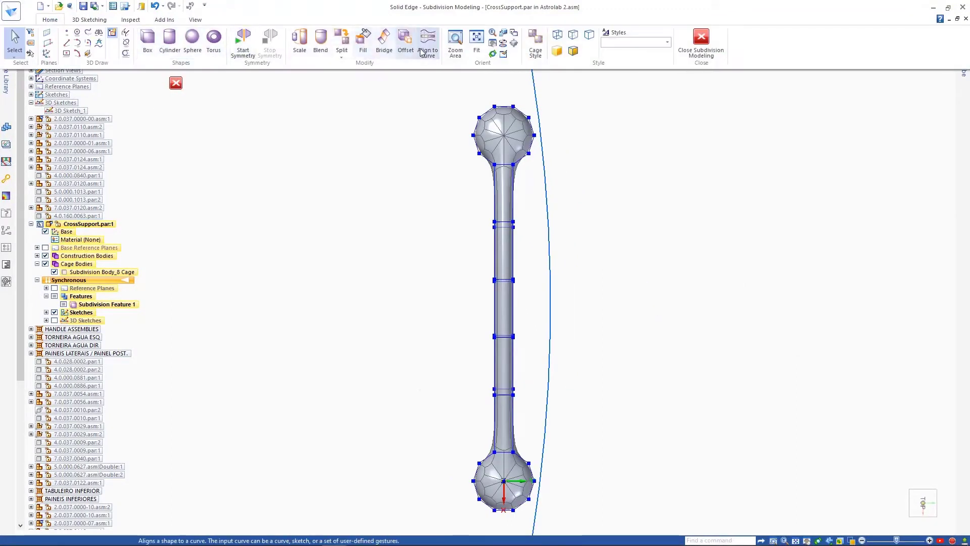
pyautogui.click(401, 37)
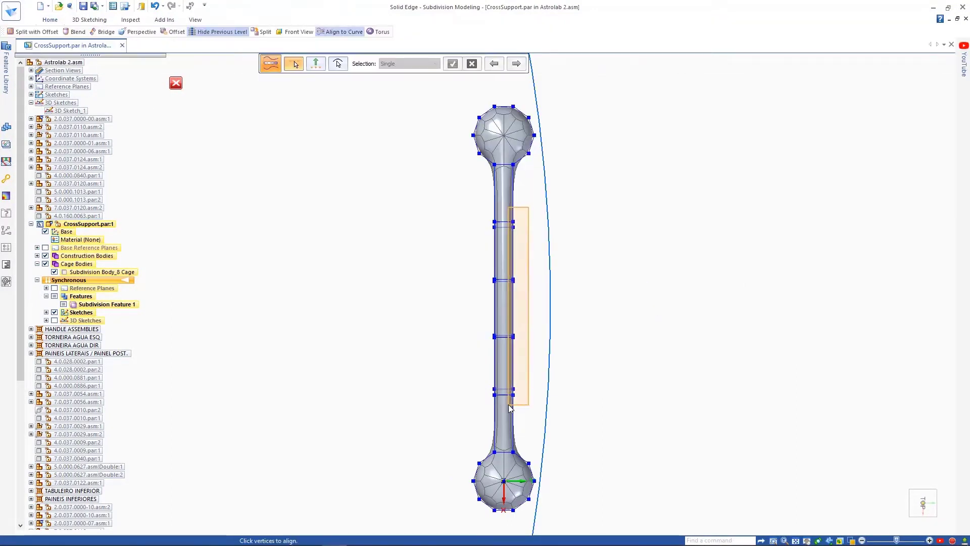
pyautogui.moveTo(509, 408); pyautogui.dragTo(509, 407)
pyautogui.click(524, 483)
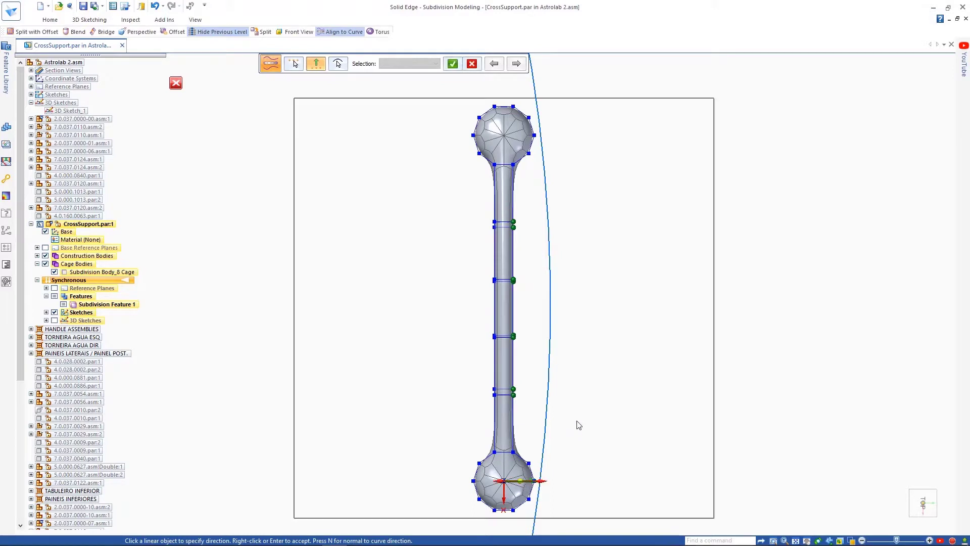
pyautogui.rightClick(573, 318)
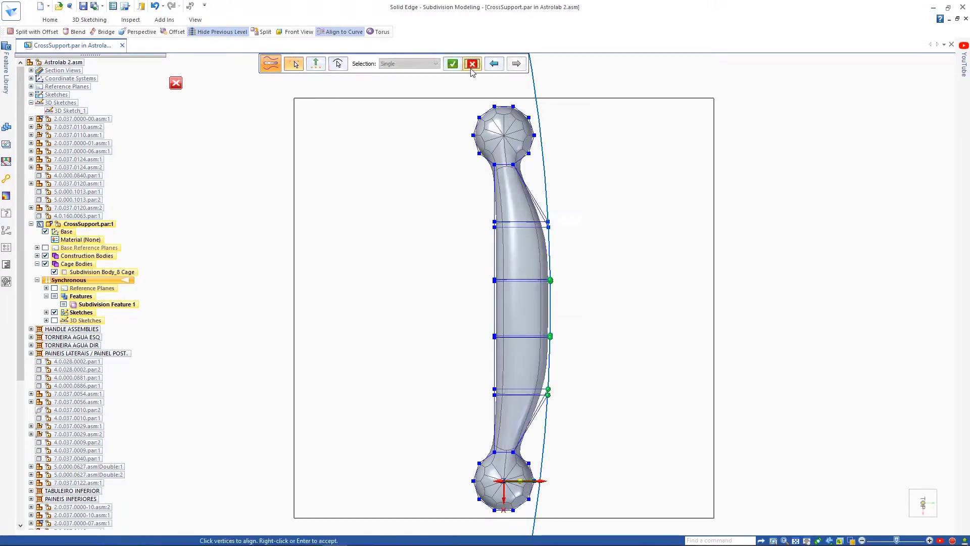
# - Align the shaft's left-side cage vertices to a newly drawn curve
pyautogui.moveTo(471, 197); pyautogui.dragTo(502, 424)
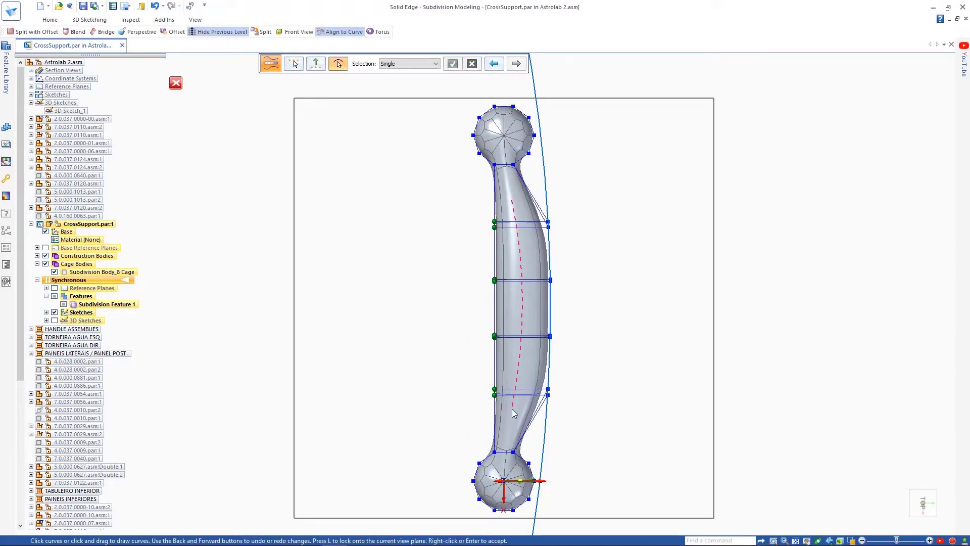
pyautogui.moveTo(511, 413); pyautogui.dragTo(510, 413)
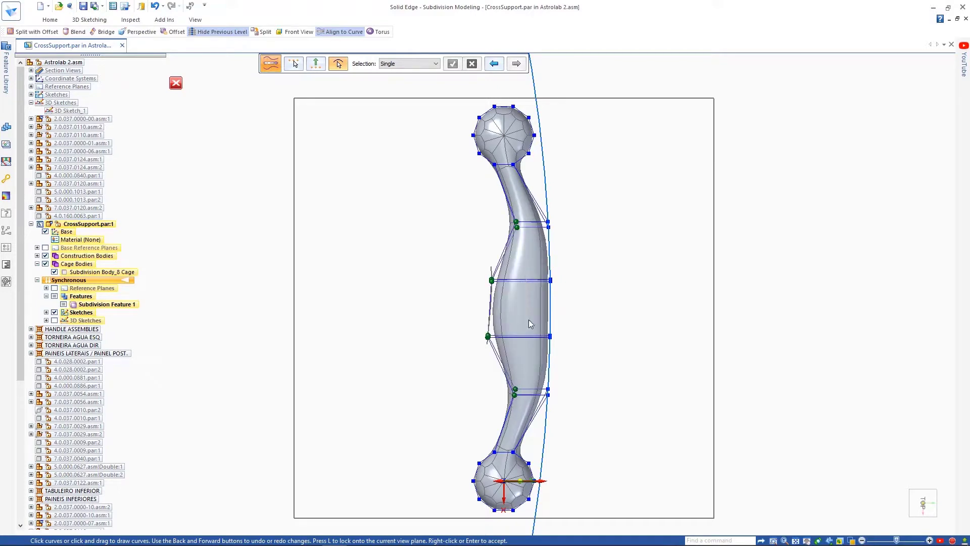
pyautogui.rightClick(476, 312)
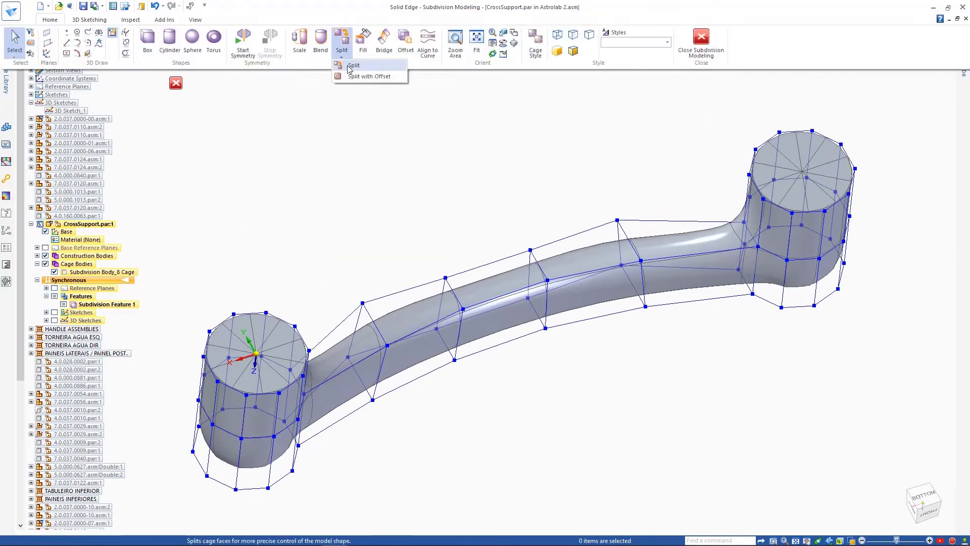
# - Split both post tops with an offset and move the inner faces down 25 to form recesses
pyautogui.click(349, 66)
pyautogui.click(779, 170)
pyautogui.click(238, 356)
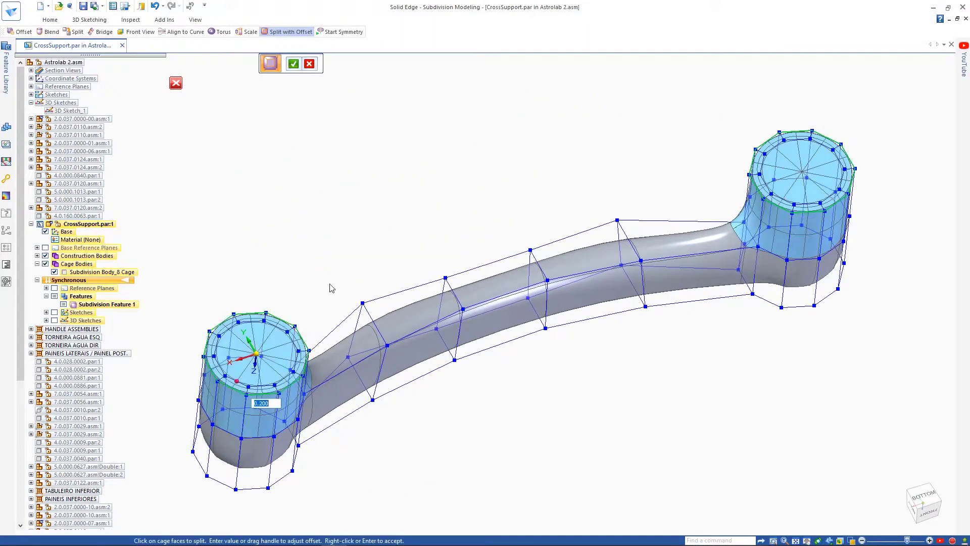
pyautogui.rightClick(359, 263)
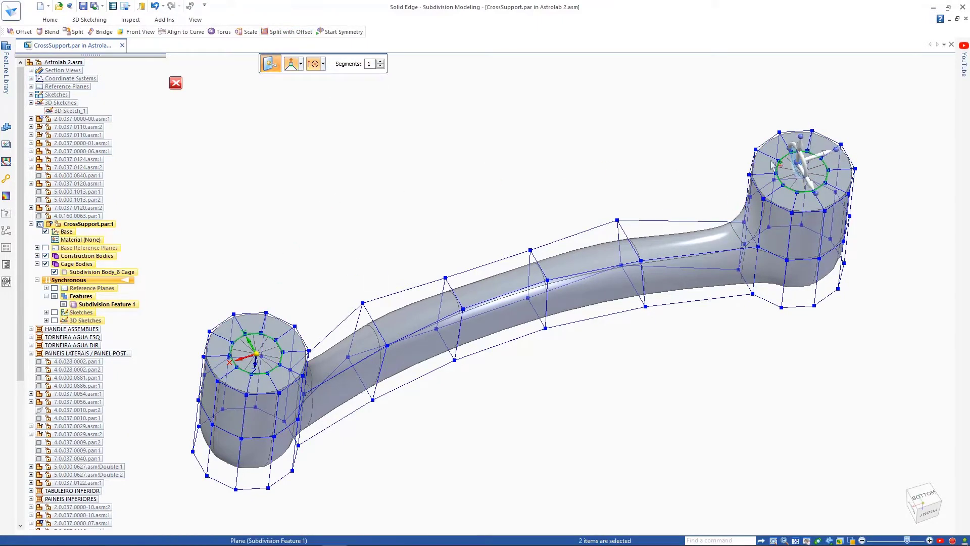
pyautogui.click(800, 158)
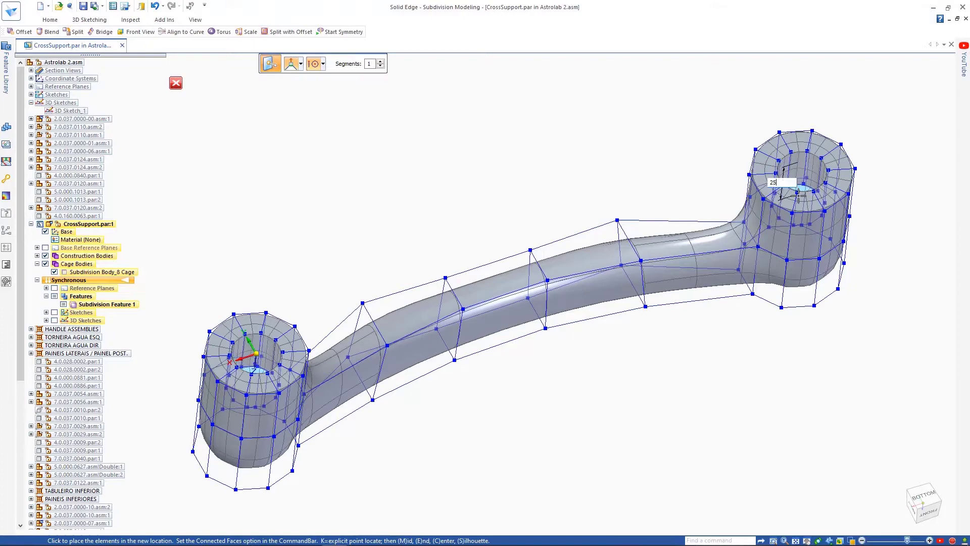
pyautogui.click(799, 196)
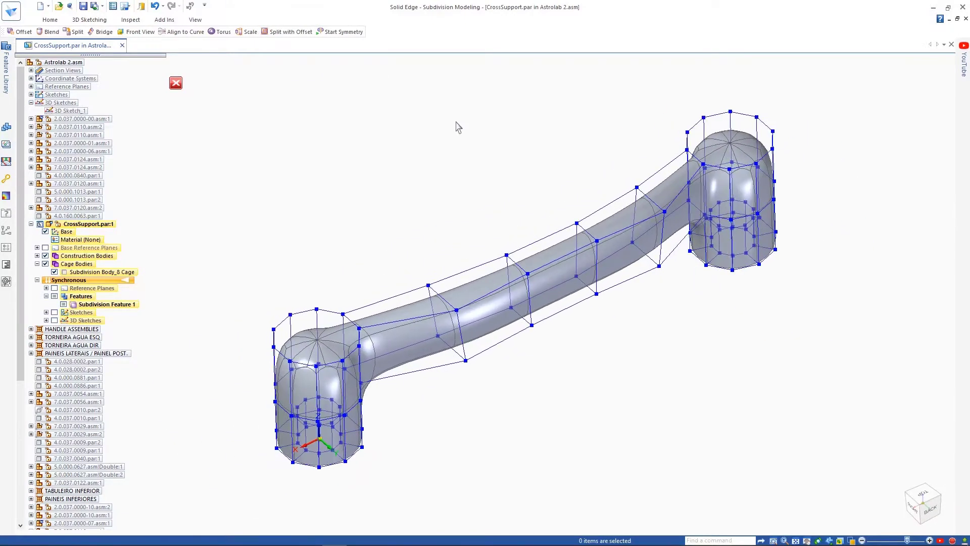
# - Assign Bronze material to the handle and close Edit In Place
pyautogui.rightClick(91, 239)
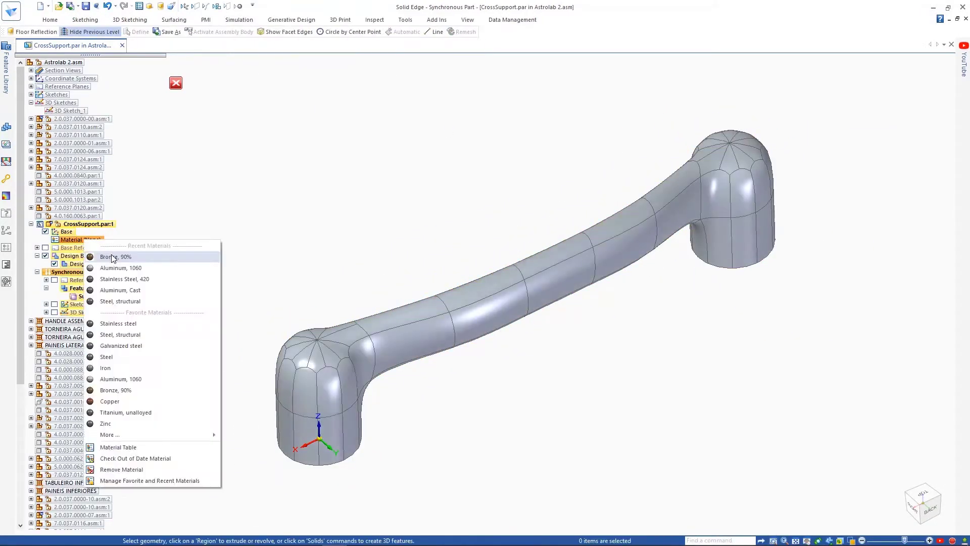
pyautogui.click(162, 253)
pyautogui.click(175, 84)
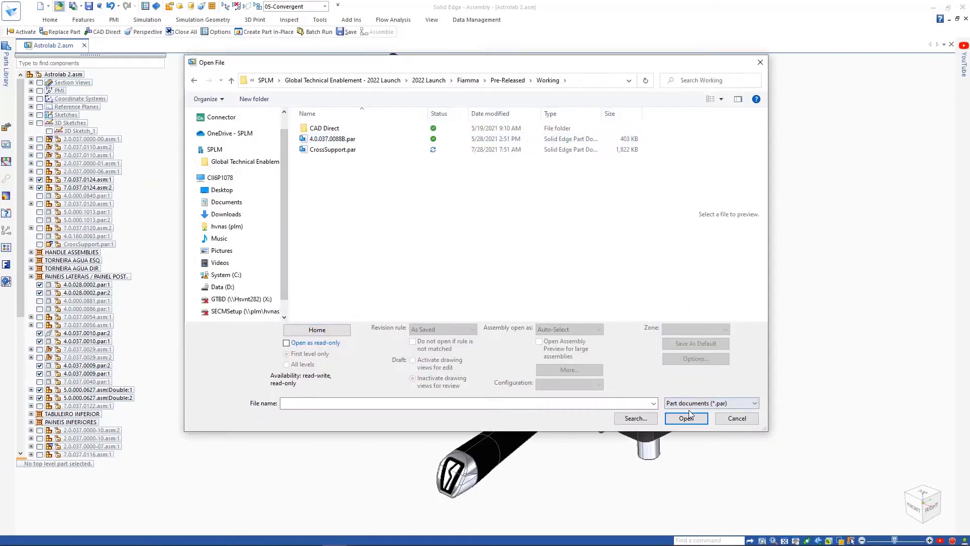
# - Open the Convergent lever mesh part file
pyautogui.click(712, 403)
pyautogui.click(696, 275)
pyautogui.click(354, 162)
pyautogui.click(686, 418)
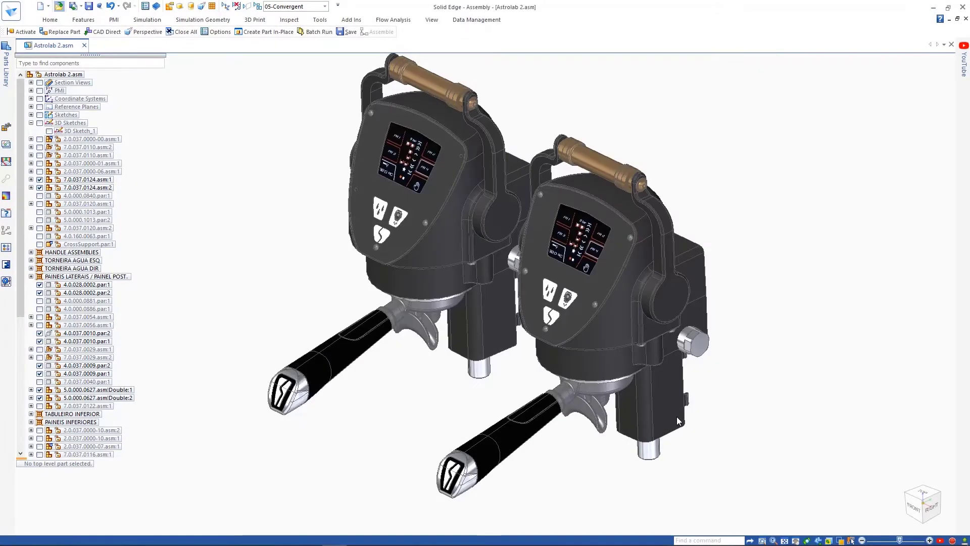
pyautogui.doubleClick(490, 205)
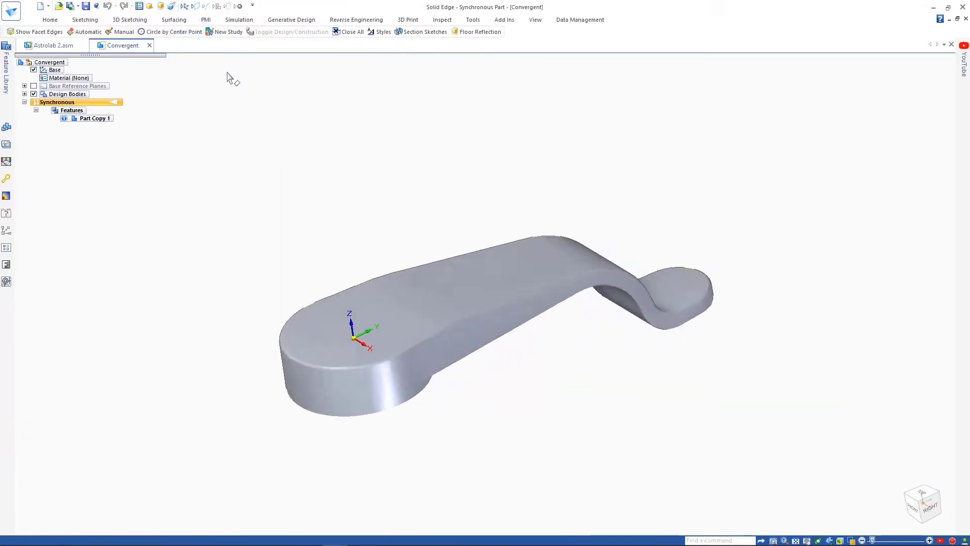
# - Show facet edges and remesh the lever body with a smaller target size
pyautogui.click(335, 21)
pyautogui.click(98, 55)
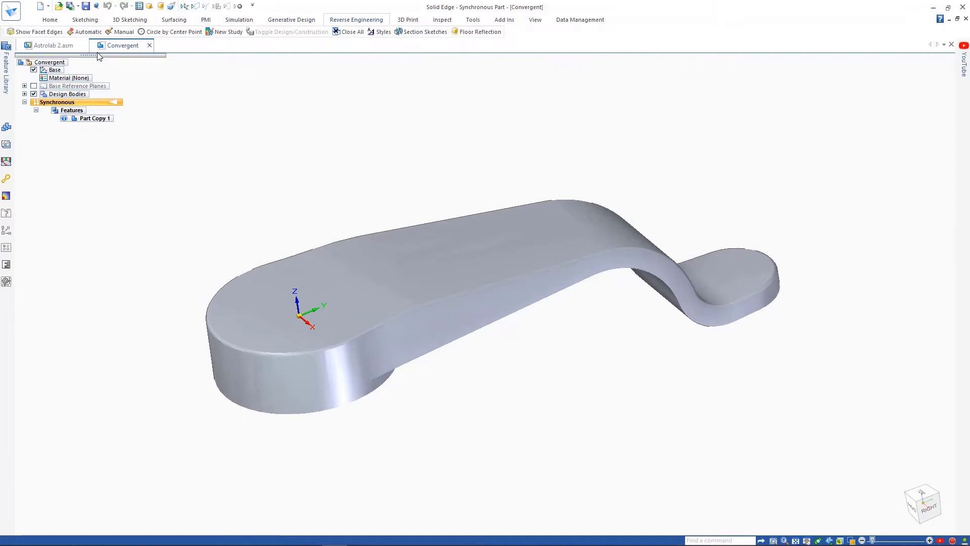
pyautogui.click(341, 23)
pyautogui.click(208, 46)
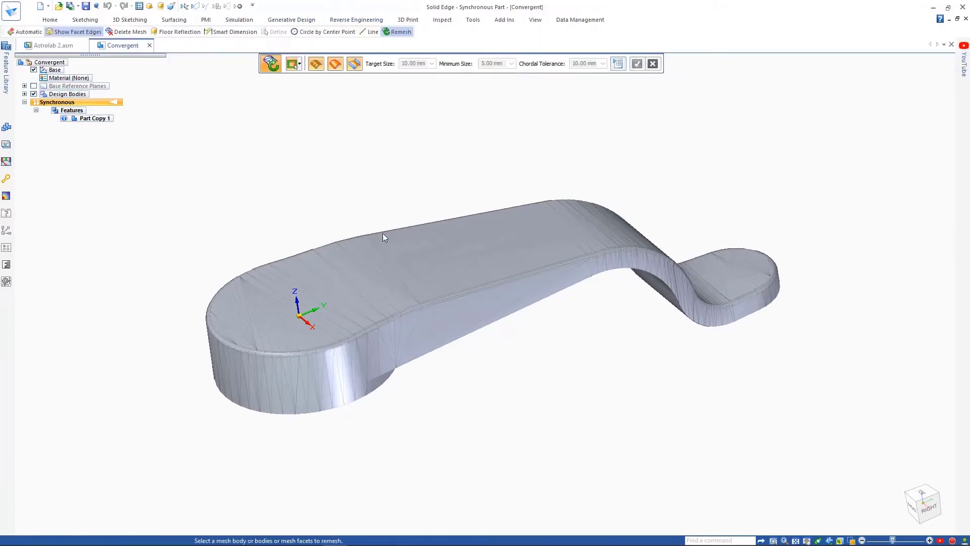
pyautogui.click(385, 235)
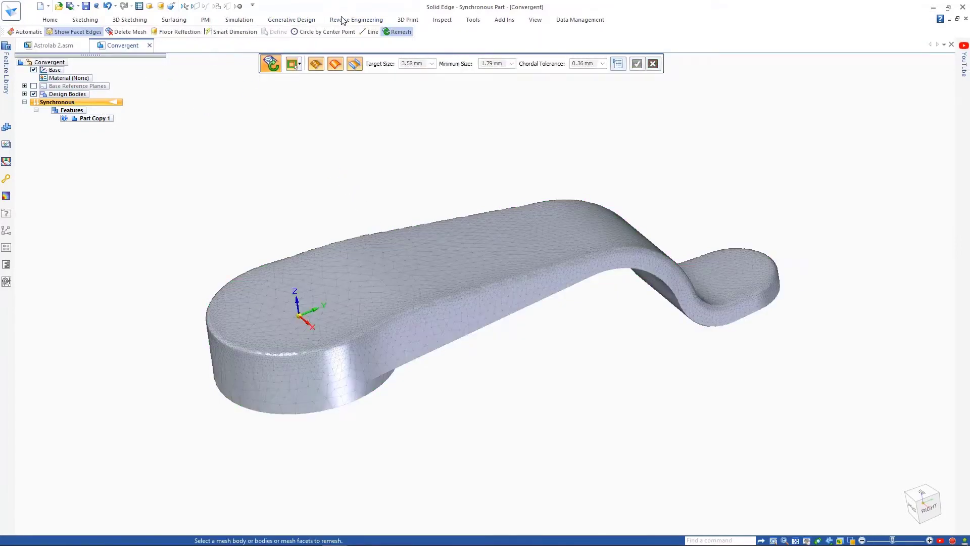
# - Accept the finer remesh and detect coloured shape regions on the mesh body
pyautogui.click(345, 20)
pyautogui.click(309, 40)
pyautogui.click(407, 238)
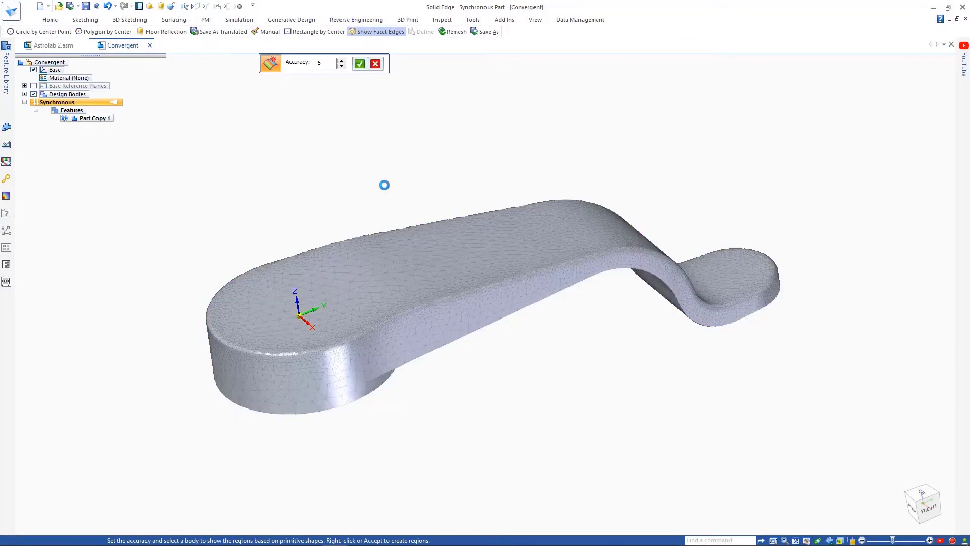
pyautogui.rightClick(385, 183)
pyautogui.moveTo(382, 158); pyautogui.dragTo(568, 156, button='middle')
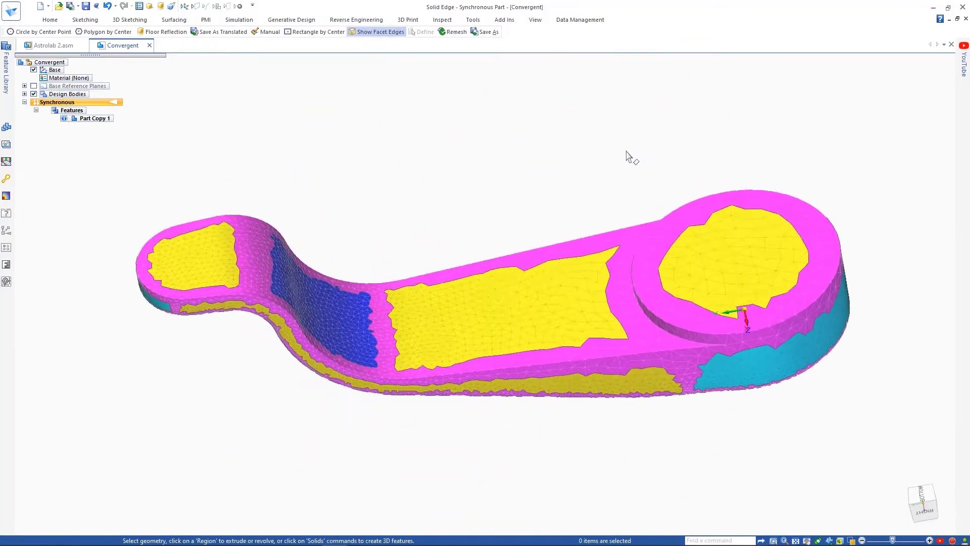
# - On the locked middle face, draw a 6 mm and a 15 mm circle
pyautogui.press('c')
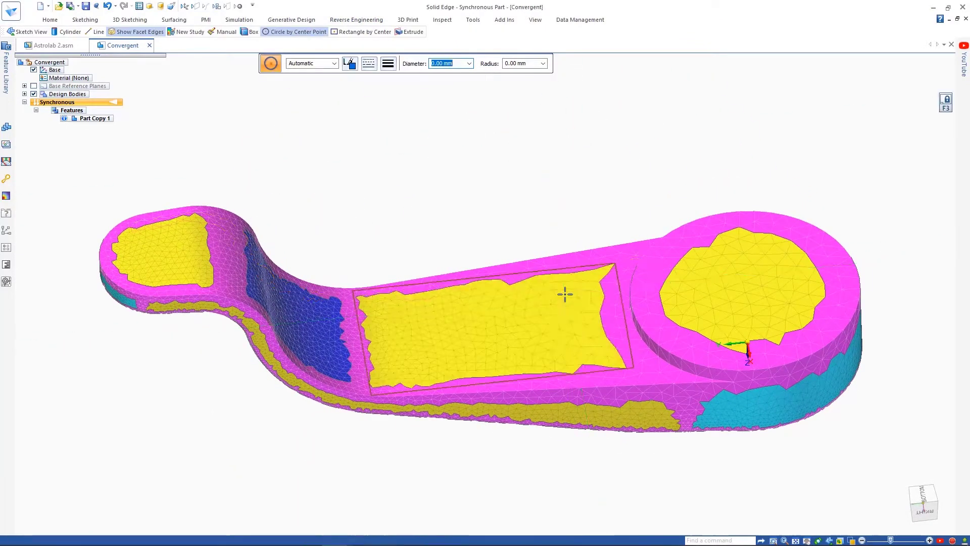
pyautogui.press('F3')
pyautogui.hotkey('ctrl', 'h')
pyautogui.write('6')
pyautogui.press('Return')
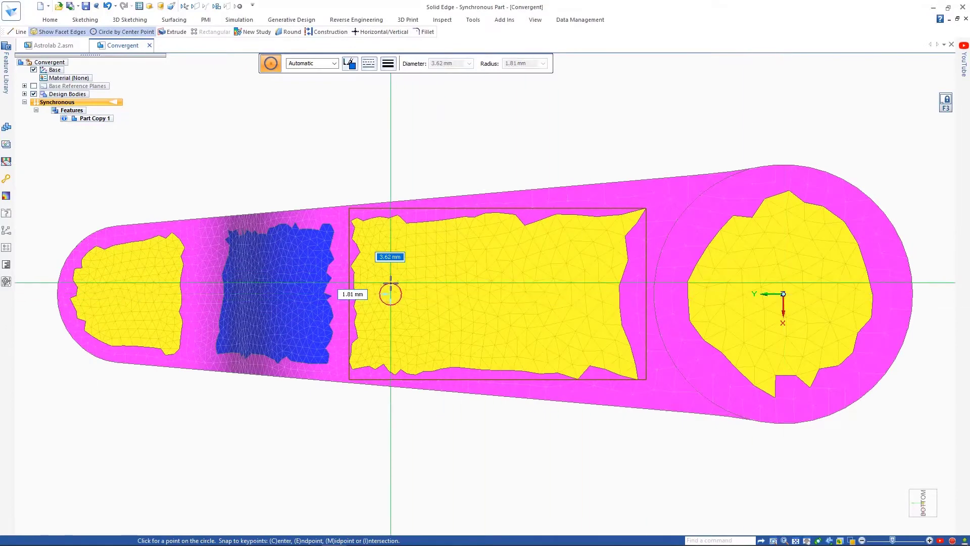
pyautogui.click(391, 294)
pyautogui.click(561, 293)
pyautogui.write('15')
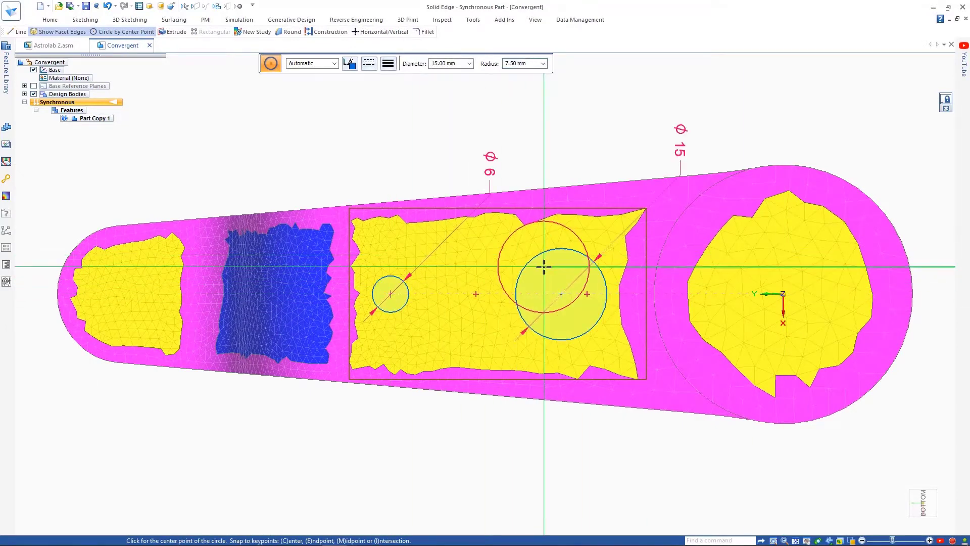
pyautogui.press('Return')
# - Join the two circles with two tangent lines to complete the slot outline
pyautogui.press('l')
pyautogui.click(553, 248)
pyautogui.click(388, 275)
pyautogui.click(388, 312)
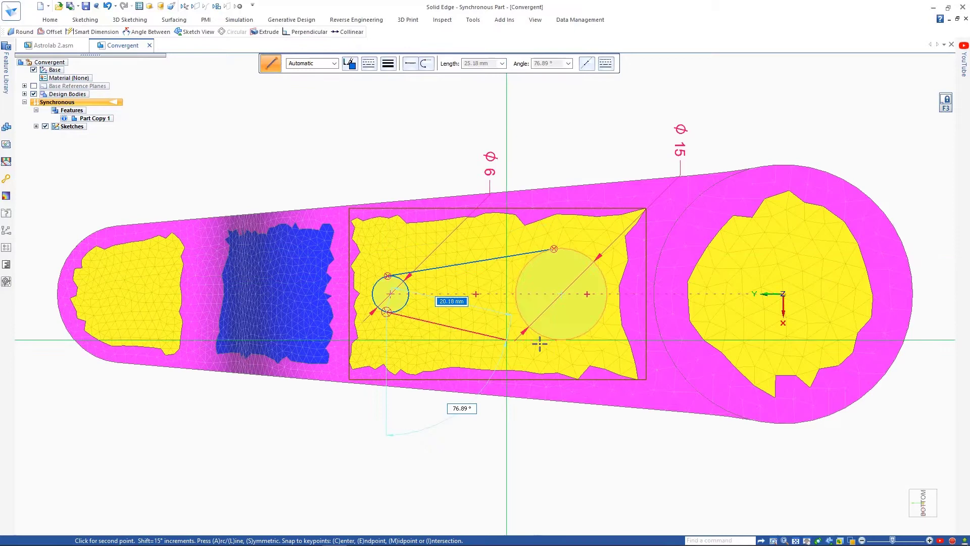
pyautogui.click(554, 340)
pyautogui.press('Escape')
pyautogui.click(472, 314)
# - Extrude the selected slot regions as a cut through the handle
pyautogui.click(561, 319)
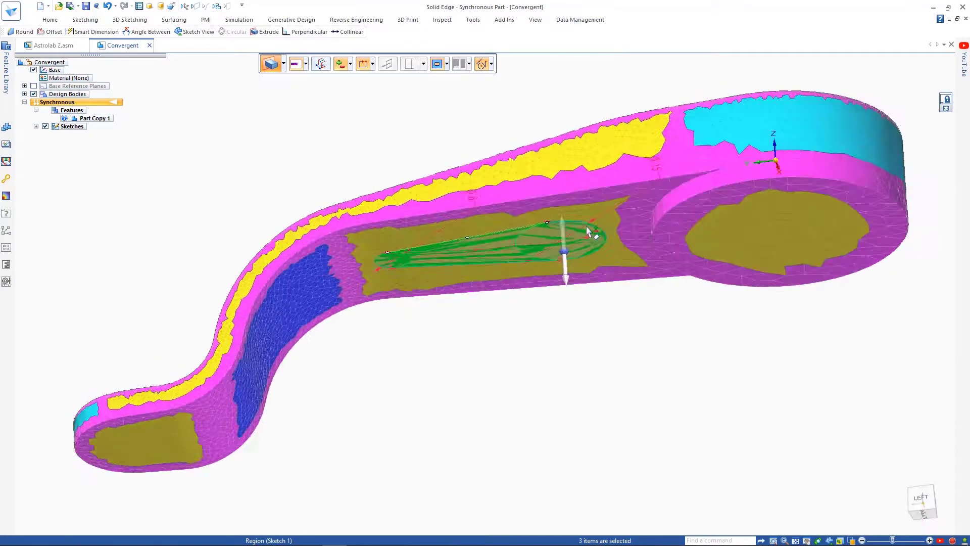
pyautogui.rightClick(568, 207)
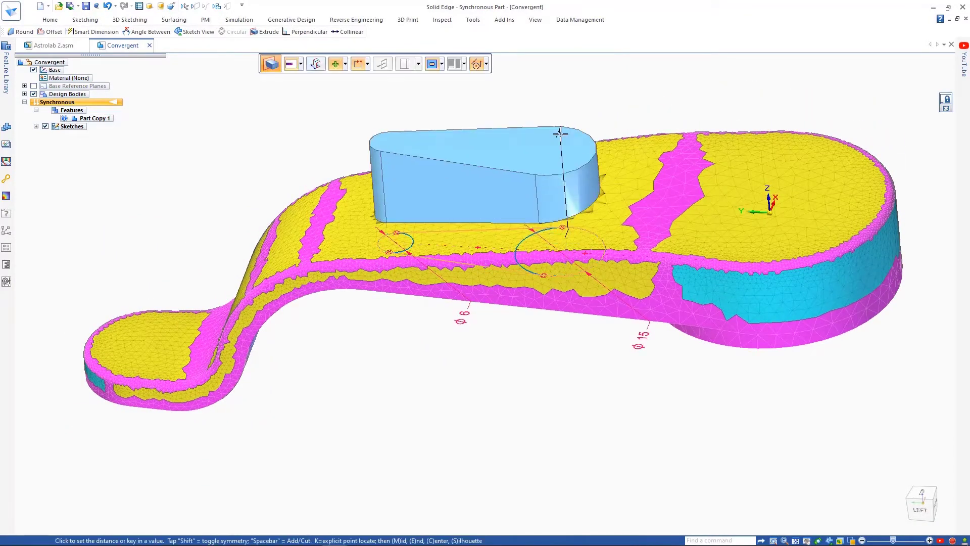
pyautogui.press('space')
pyautogui.click(557, 113)
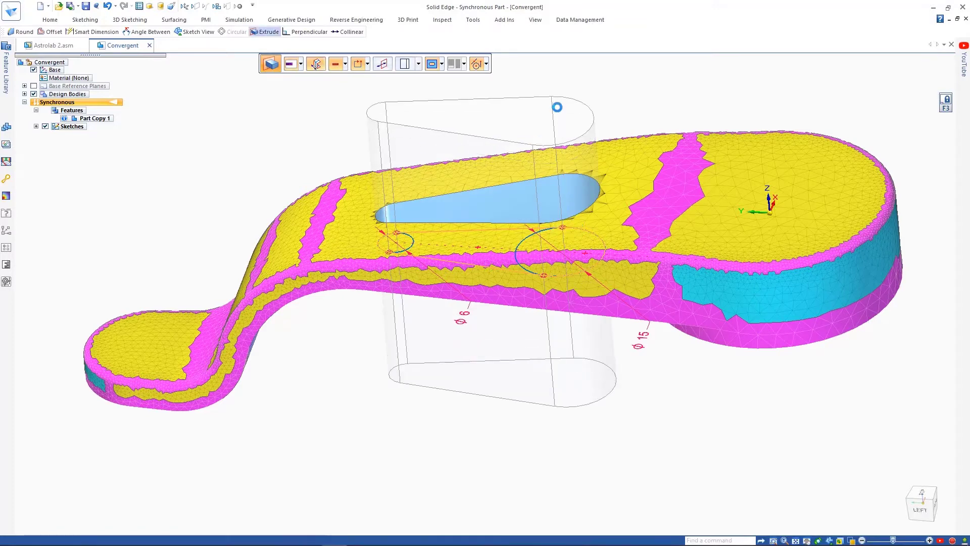
pyautogui.scroll(5, 510, 106)
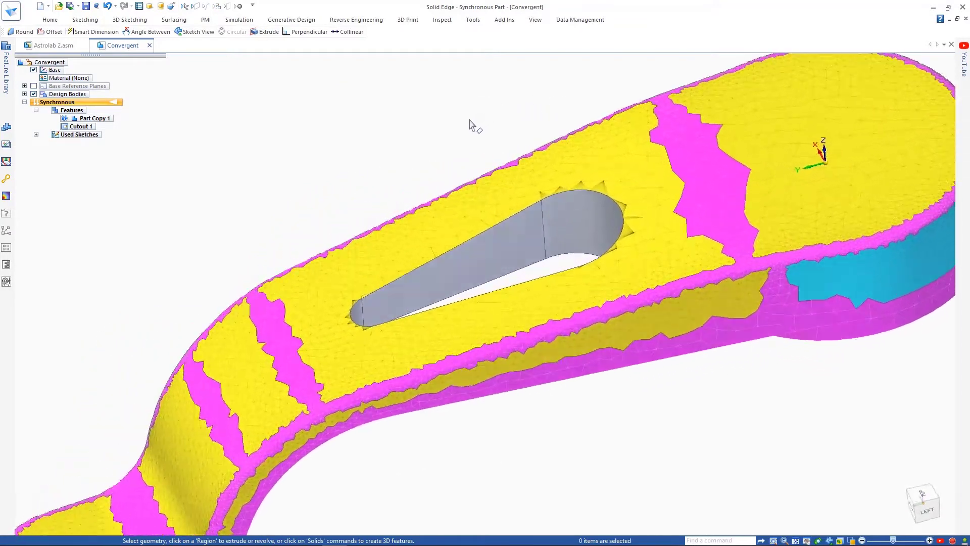
# - Round the slot's top edge chain with a 2 mm fillet
pyautogui.rightClick(466, 127)
pyautogui.click(466, 151)
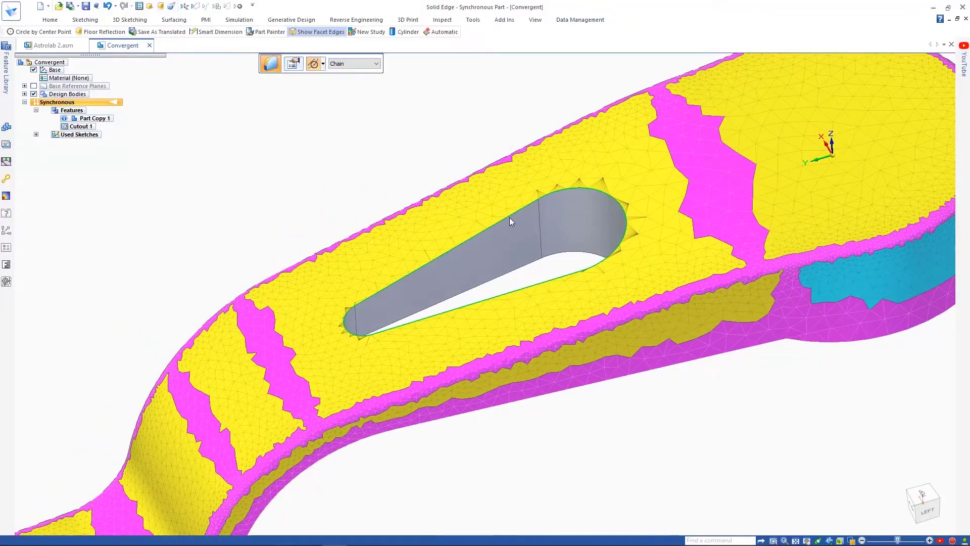
pyautogui.click(509, 217)
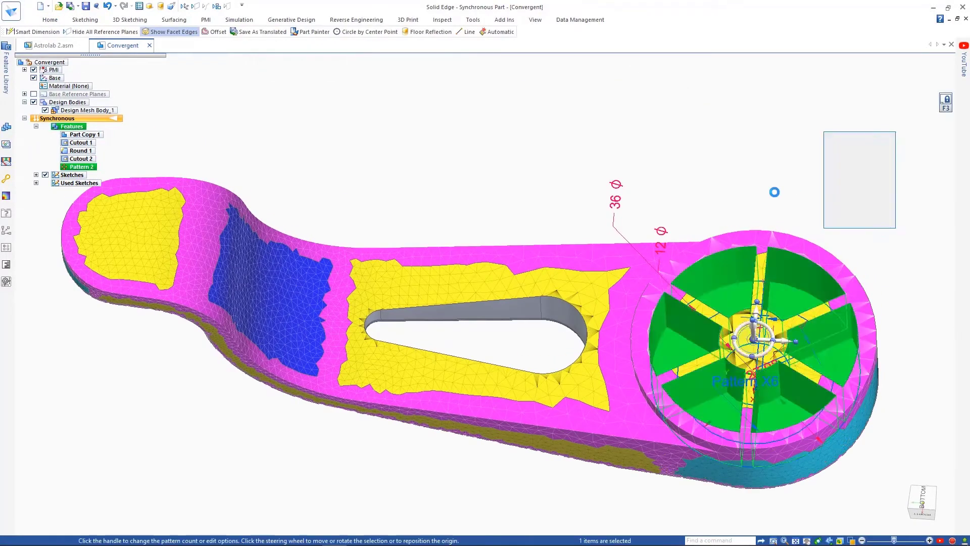
pyautogui.moveTo(270, 103)
pyautogui.mouseDown(button='middle')
pyautogui.moveTo(494, 143)
pyautogui.moveTo(672, 134)
pyautogui.moveTo(434, 123)
pyautogui.mouseUp(button='middle')
# - Save the handle part into the Working folder
pyautogui.click(84, 6)
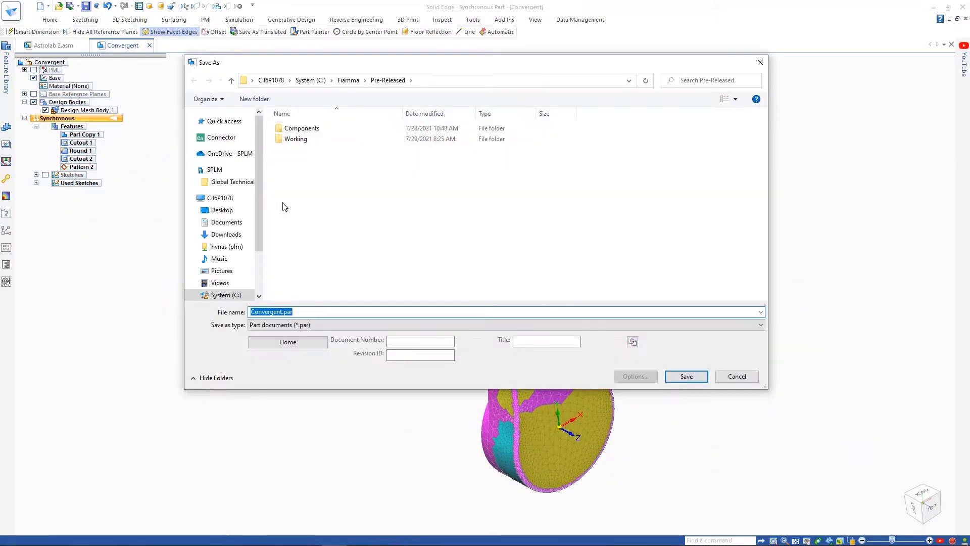
pyautogui.doubleClick(298, 139)
pyautogui.click(683, 377)
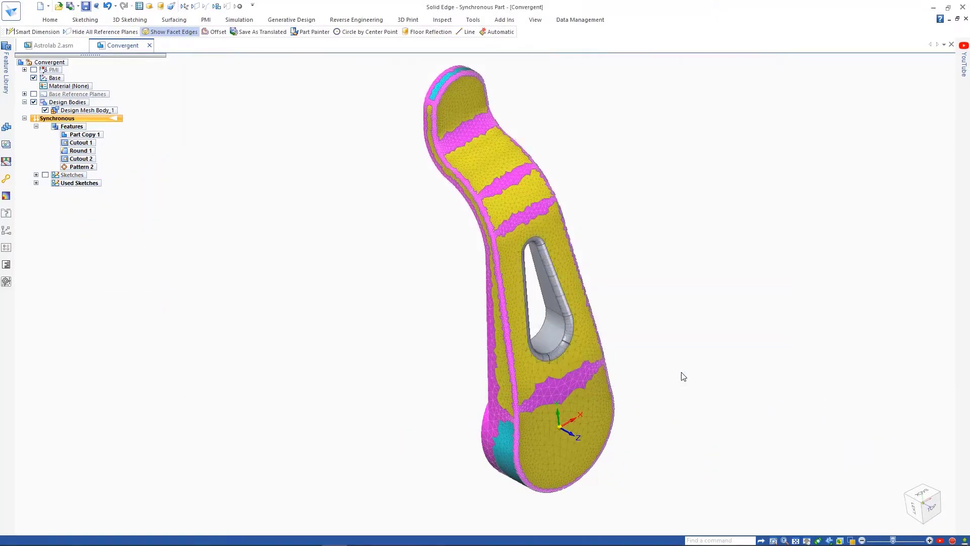
# - In the Astrolab 2 assembly, replace Handle.par:1 with the new meshed handle
pyautogui.click(53, 45)
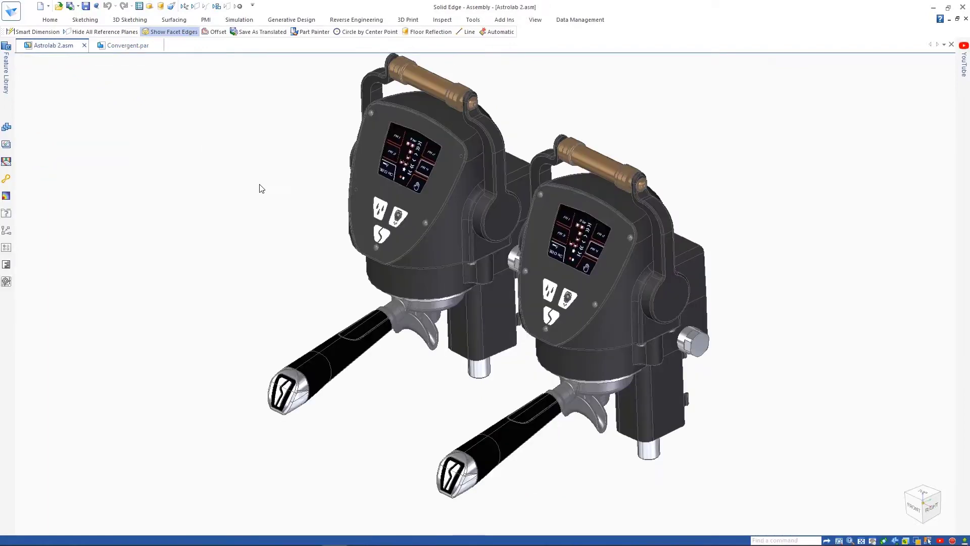
pyautogui.rightClick(666, 295)
pyautogui.click(820, 122)
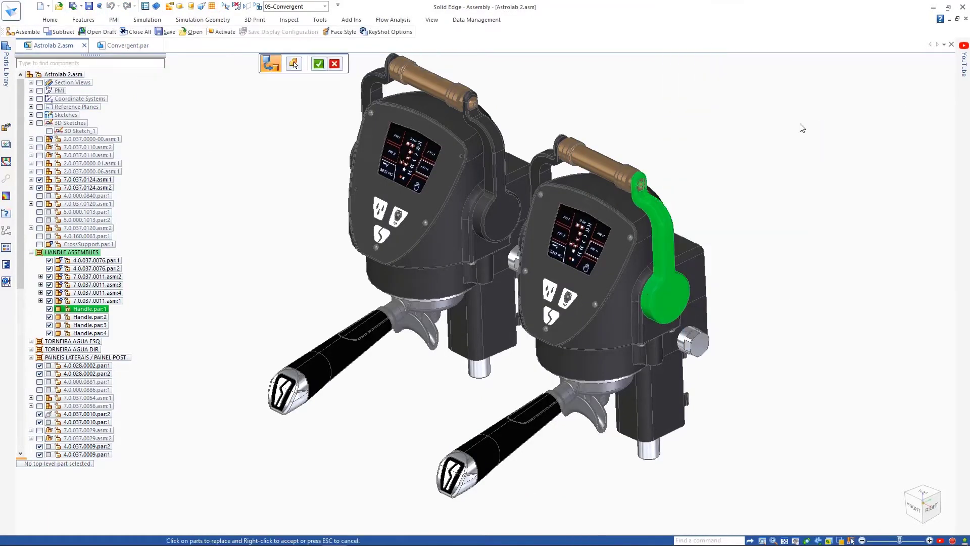
pyautogui.rightClick(803, 127)
pyautogui.doubleClick(383, 156)
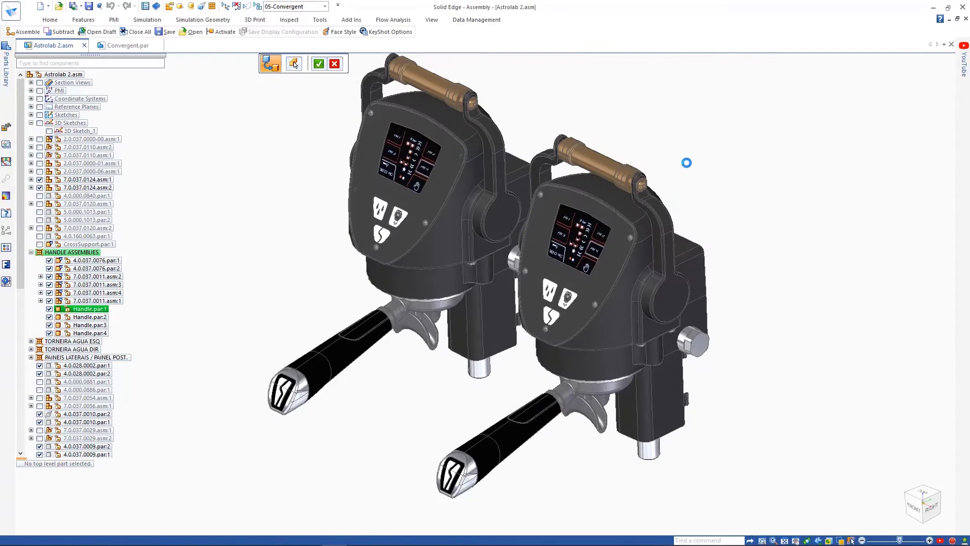
pyautogui.scroll(2, 694, 165)
pyautogui.scroll(2, 706, 147)
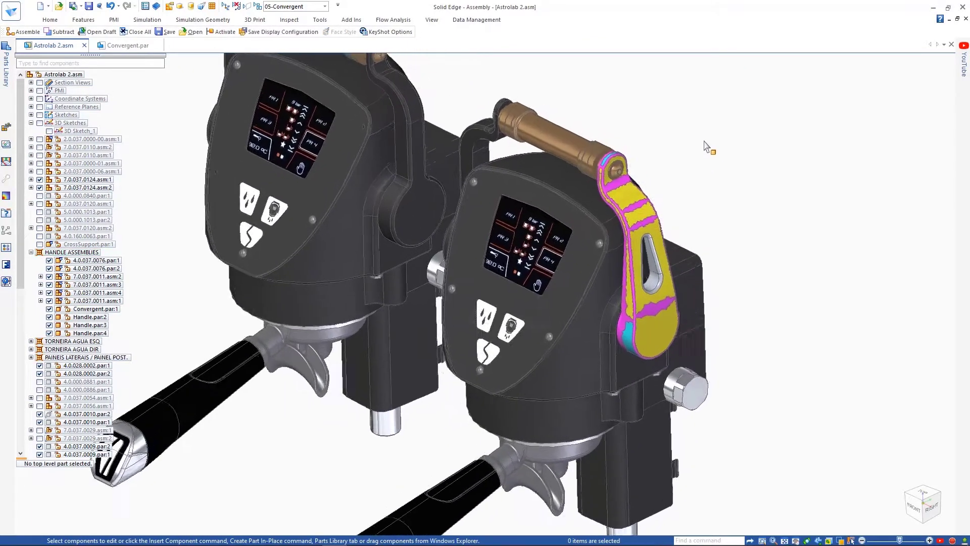
# - Subtract the pin from the handle with Assembly Subtract to make its hole
pyautogui.click(58, 19)
pyautogui.click(303, 41)
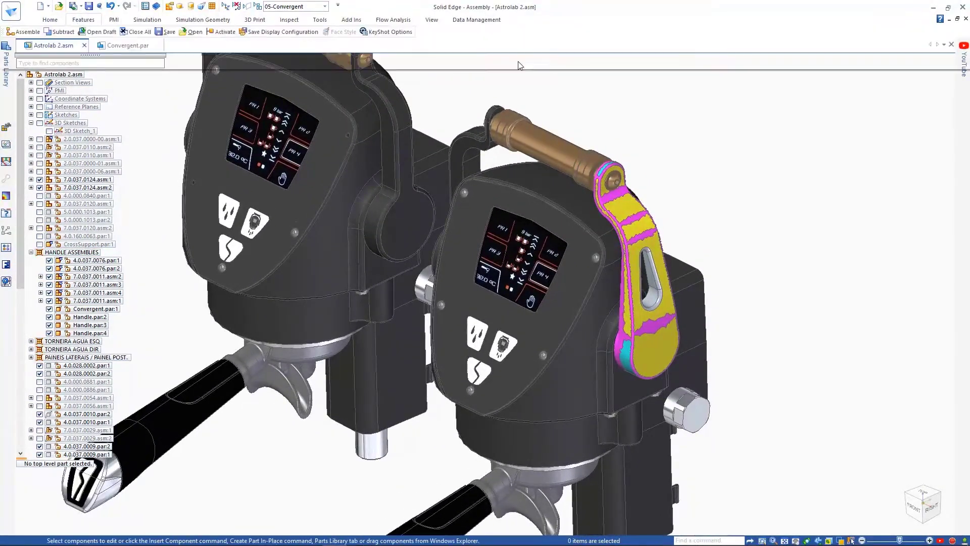
pyautogui.click(536, 353)
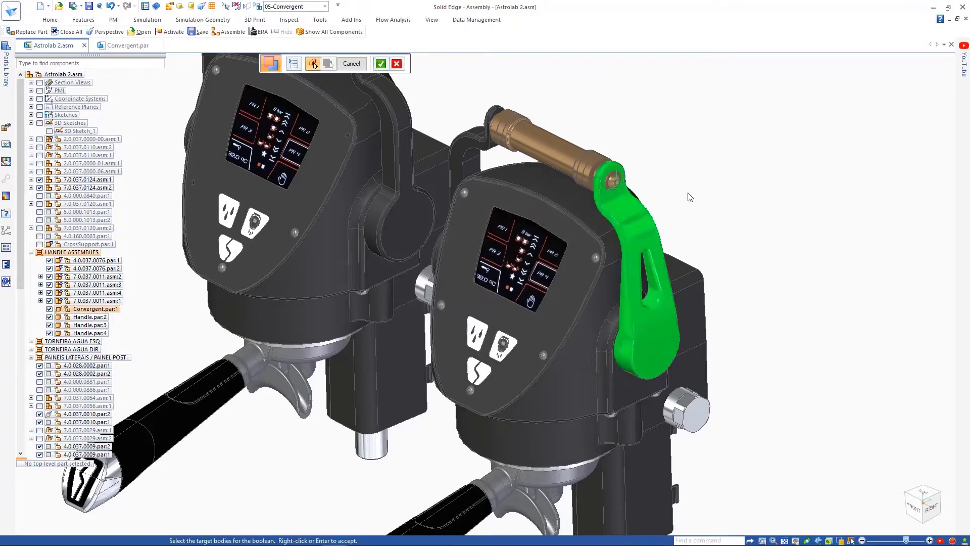
pyautogui.rightClick(733, 188)
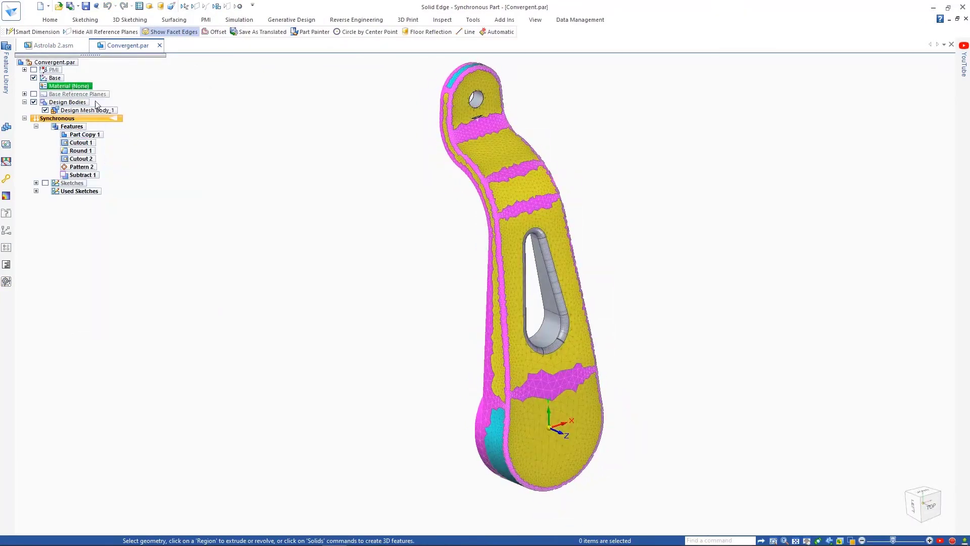
# - Close and save Convergent.par, then switch to the 01-All Parts configuration
pyautogui.click(160, 45)
pyautogui.click(455, 320)
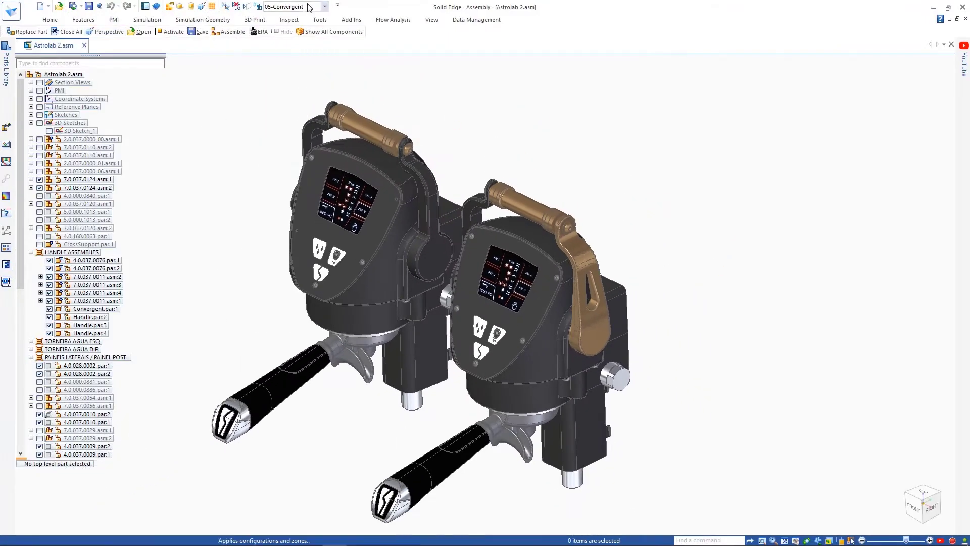
pyautogui.click(325, 6)
pyautogui.click(273, 105)
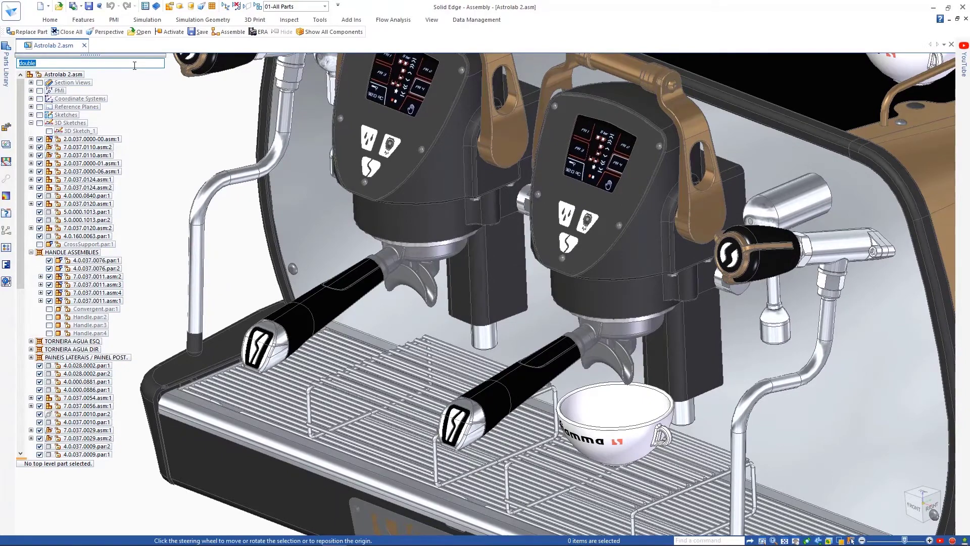
# - Search for 'double' and swap portafilter Double:2 for its Single family member
pyautogui.press('Return')
pyautogui.click(128, 446)
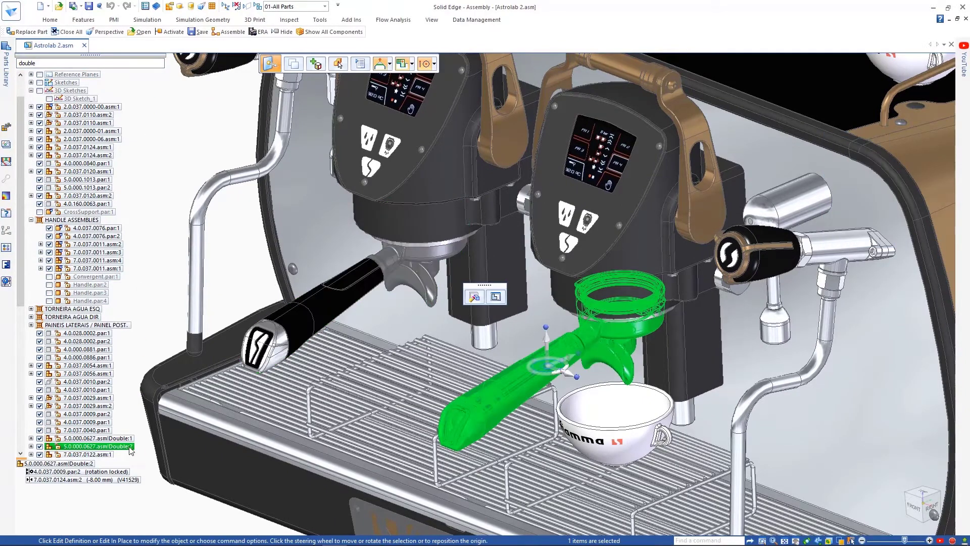
pyautogui.rightClick(130, 448)
pyautogui.click(283, 275)
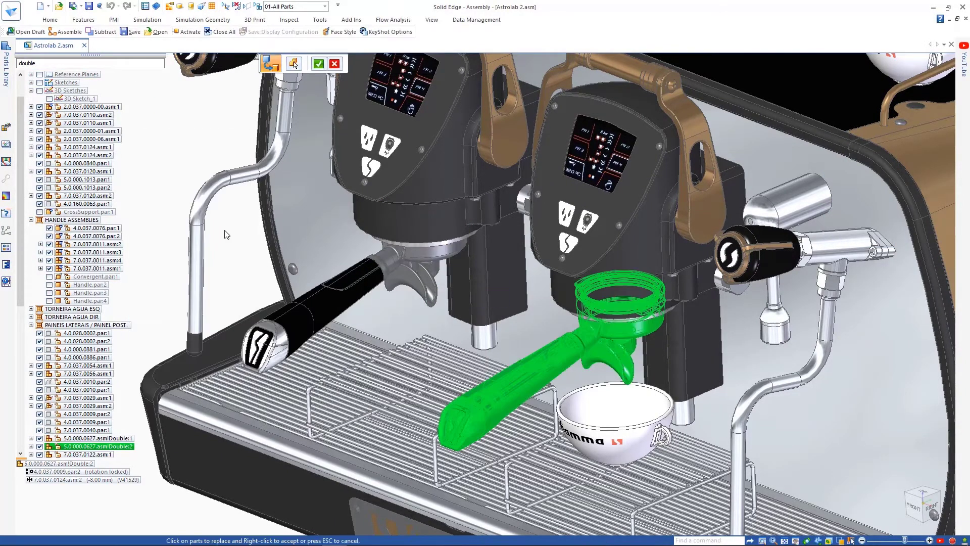
pyautogui.click(547, 266)
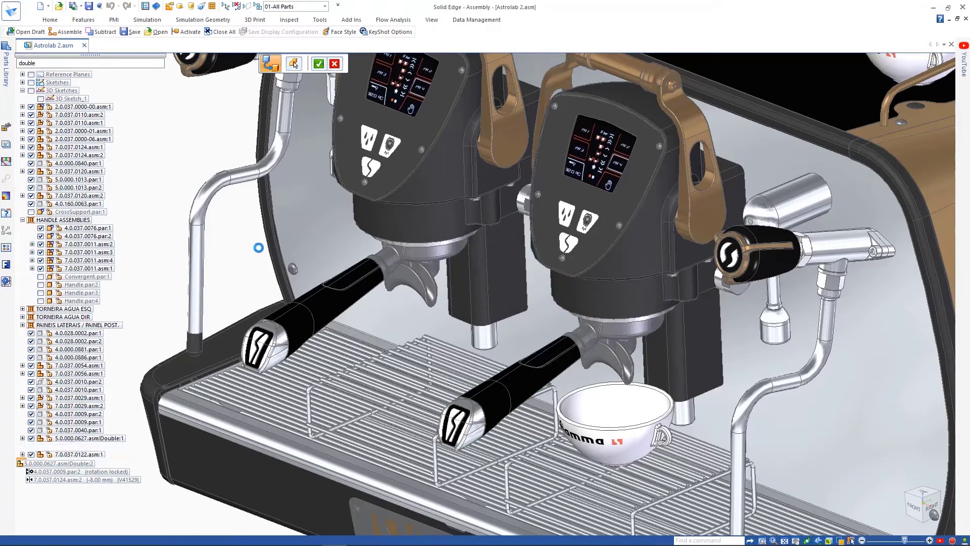
pyautogui.scroll(2, 242, 247)
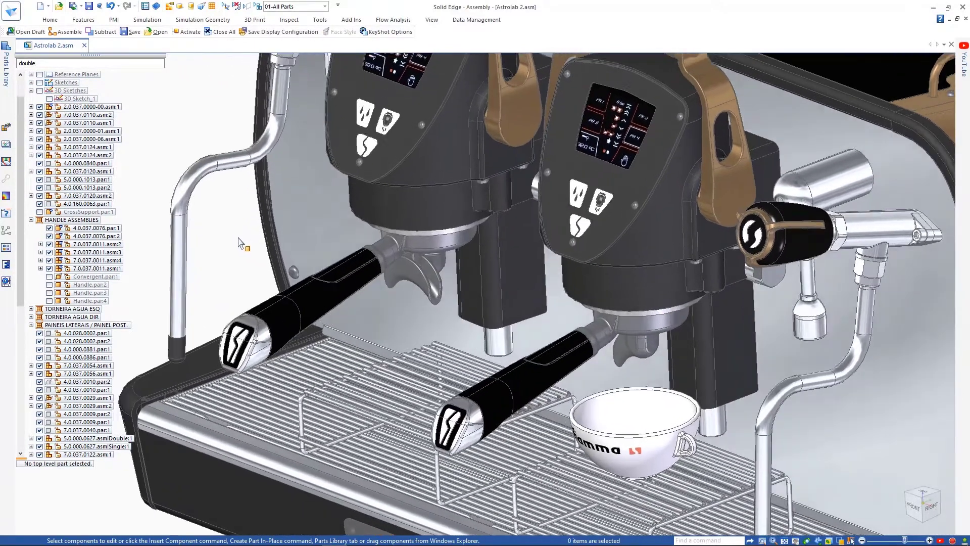
pyautogui.scroll(2, 222, 247)
pyautogui.scroll(2, 204, 246)
pyautogui.click(121, 447)
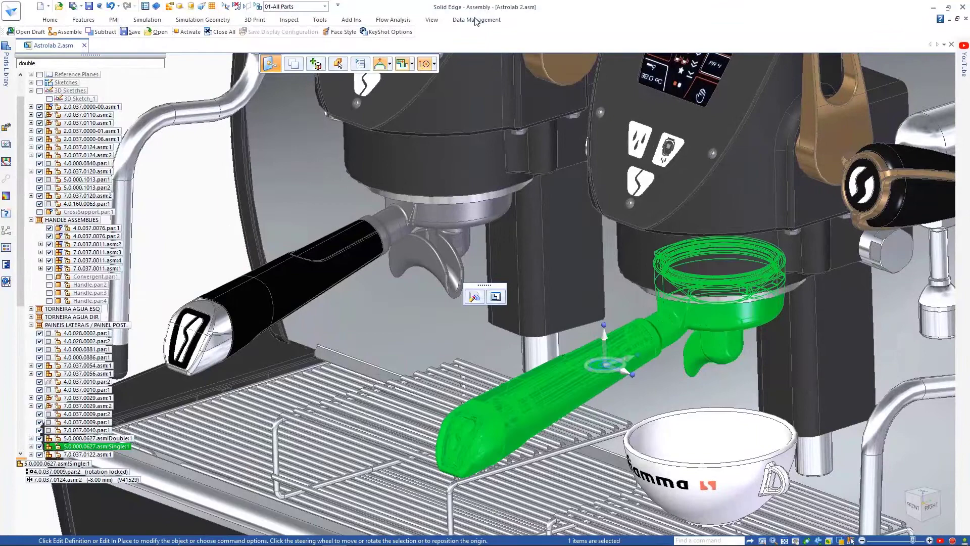
# - Open the portafilter draft and place a Family of Assemblies parts list with member selection
pyautogui.click(28, 32)
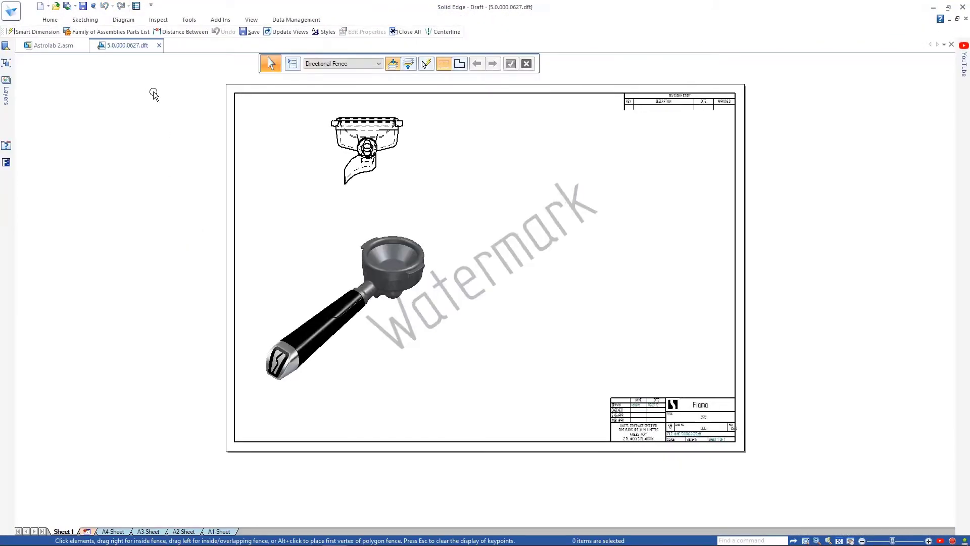
pyautogui.click(106, 32)
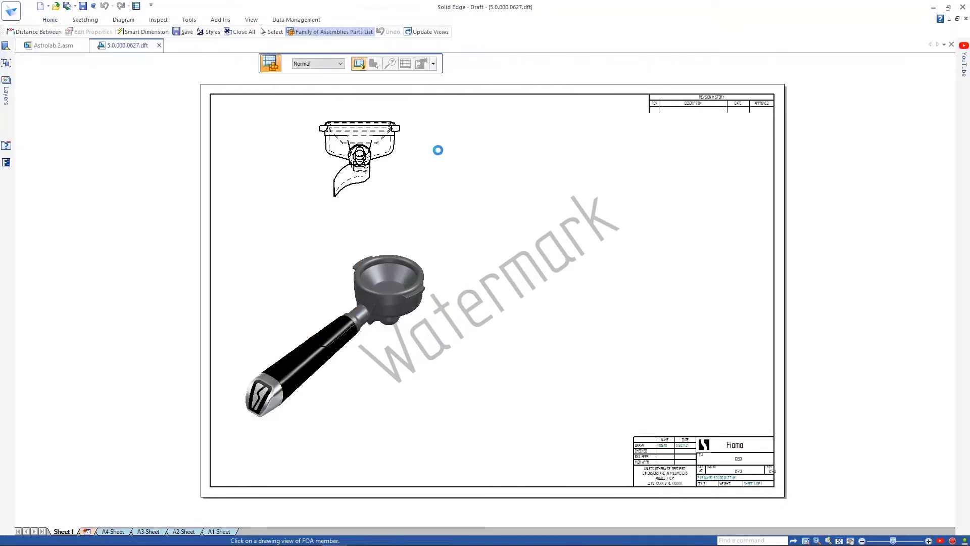
pyautogui.click(433, 63)
pyautogui.click(421, 63)
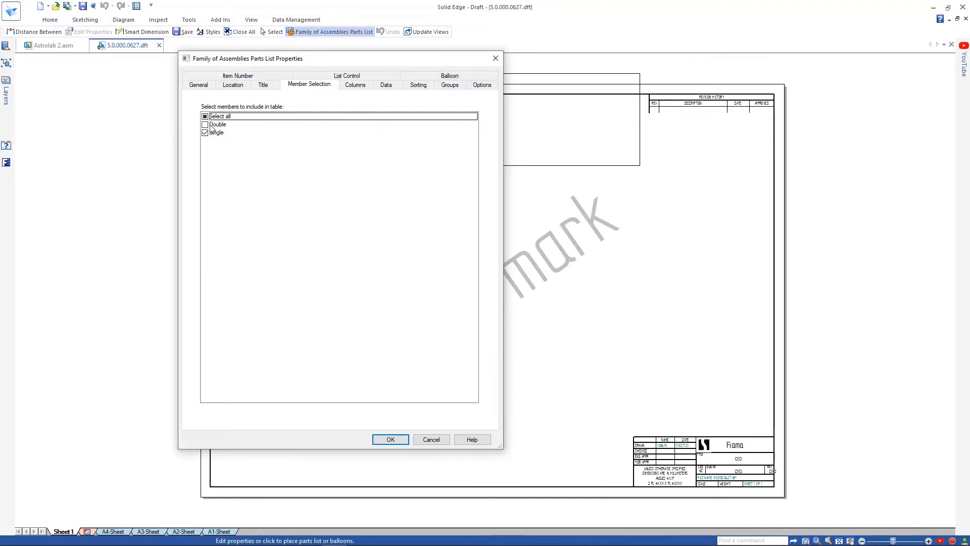
pyautogui.click(390, 439)
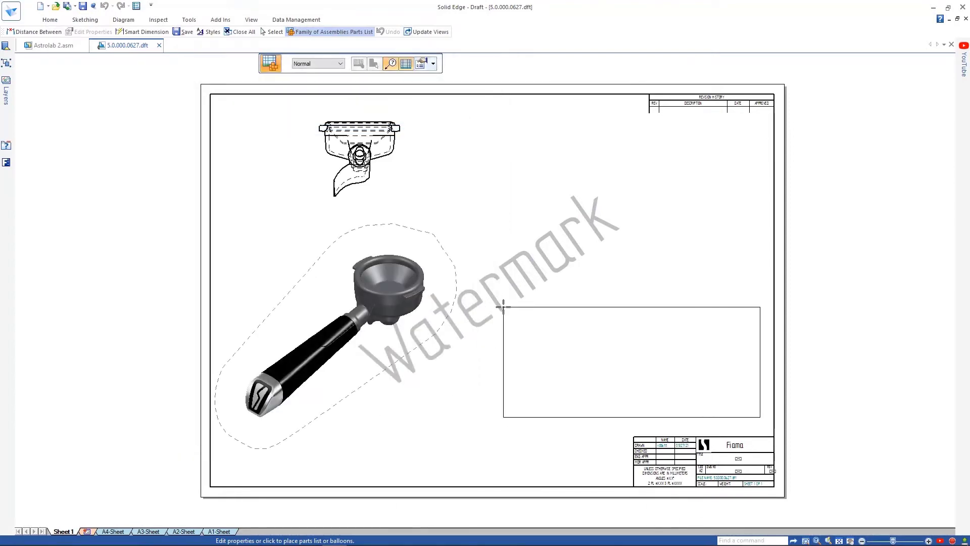
pyautogui.click(546, 273)
# - Narrow the Quantity (Single) column of the parts list
pyautogui.scroll(2, 570, 211)
pyautogui.click(765, 251)
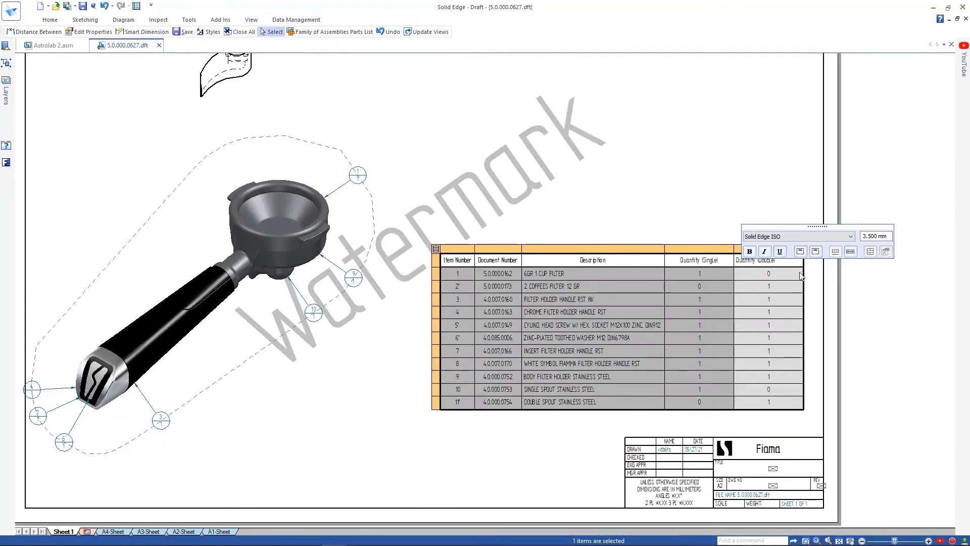
pyautogui.moveTo(734, 249); pyautogui.dragTo(715, 249)
pyautogui.click(763, 212)
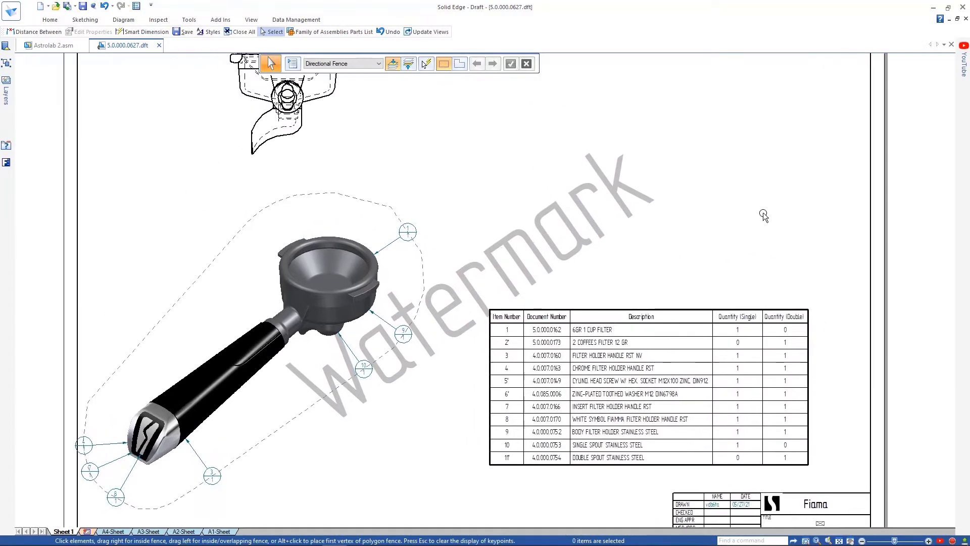
pyautogui.scroll(5, 759, 208)
# - Place the 67,25 width dimension on the filter holder view
pyautogui.rightClick(759, 208)
pyautogui.click(713, 208)
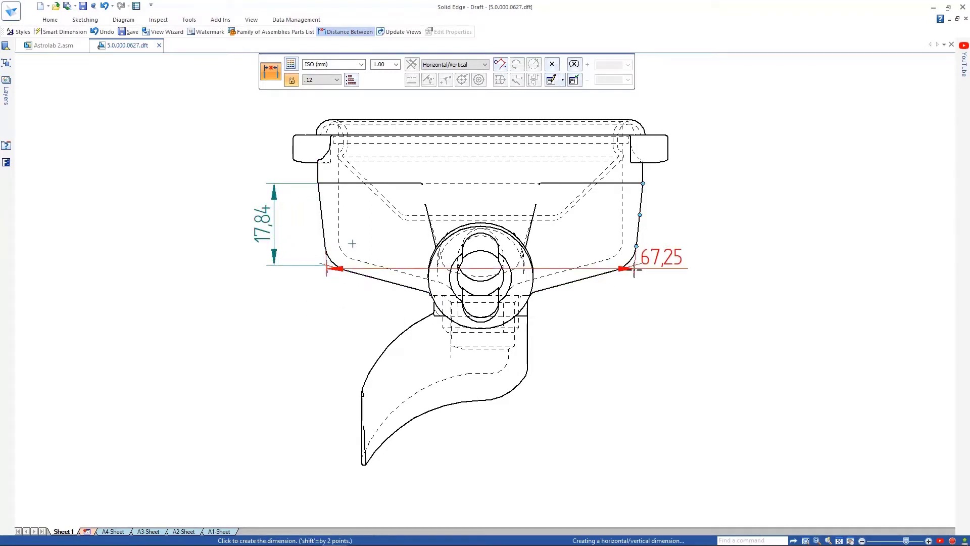
pyautogui.press('Escape')
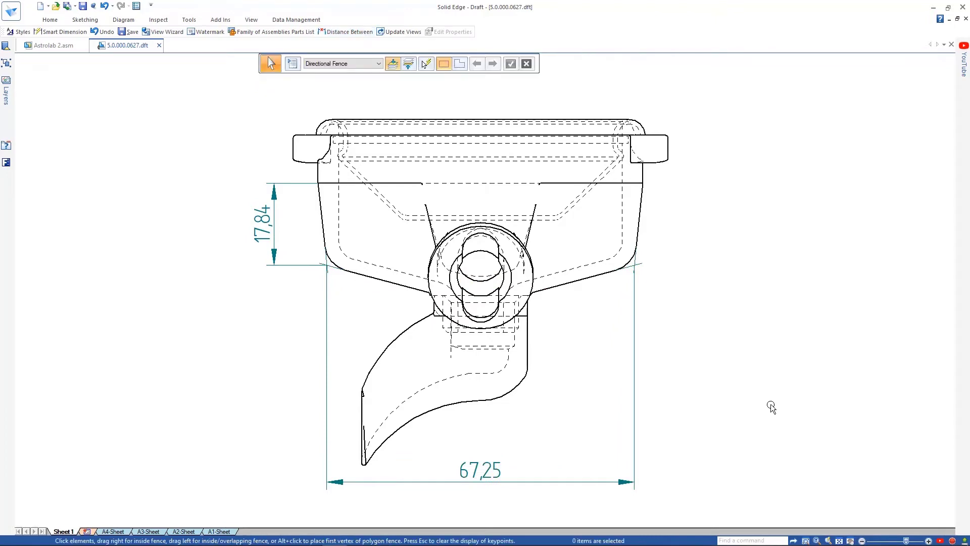
pyautogui.hotkey('ctrl', 'f')
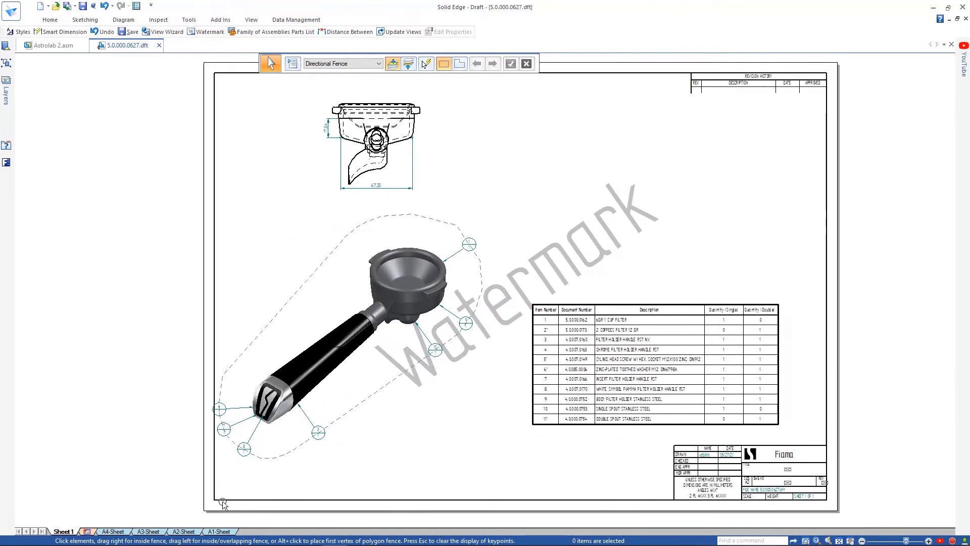
# - On the A2-Sheet, link the Watermark text to the Status Text property
pyautogui.click(183, 531)
pyautogui.doubleClick(477, 268)
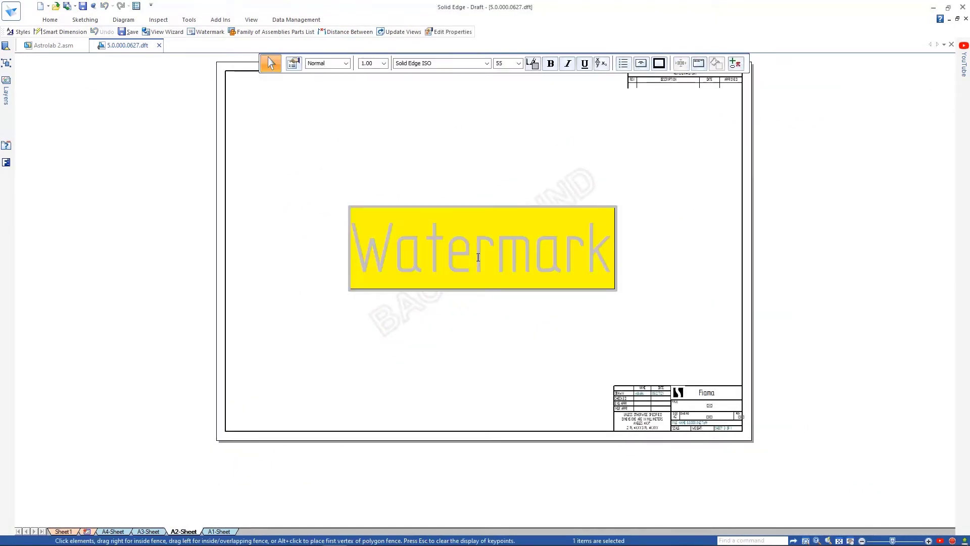
pyautogui.click(736, 65)
pyautogui.click(388, 263)
pyautogui.scroll(-4, 516, 283)
pyautogui.click(515, 284)
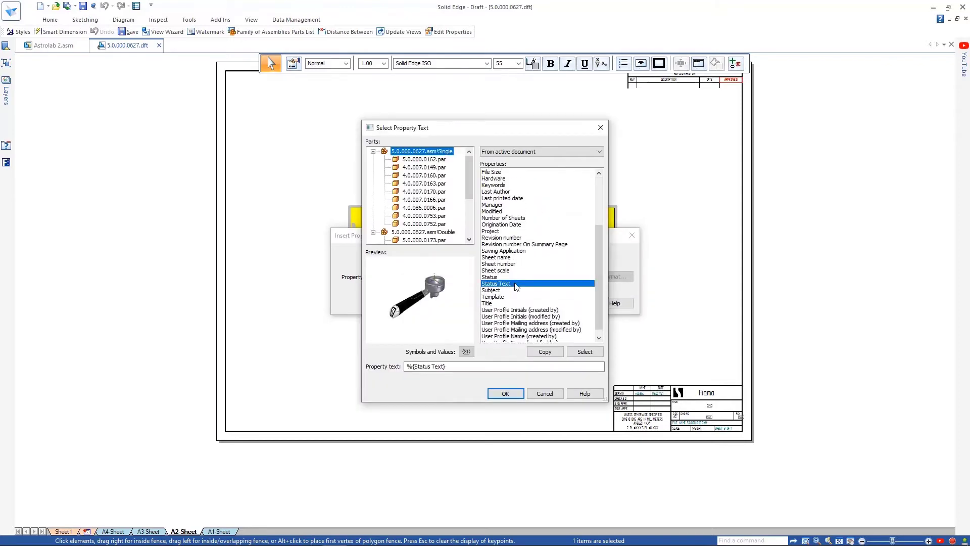
pyautogui.click(506, 394)
pyautogui.click(526, 337)
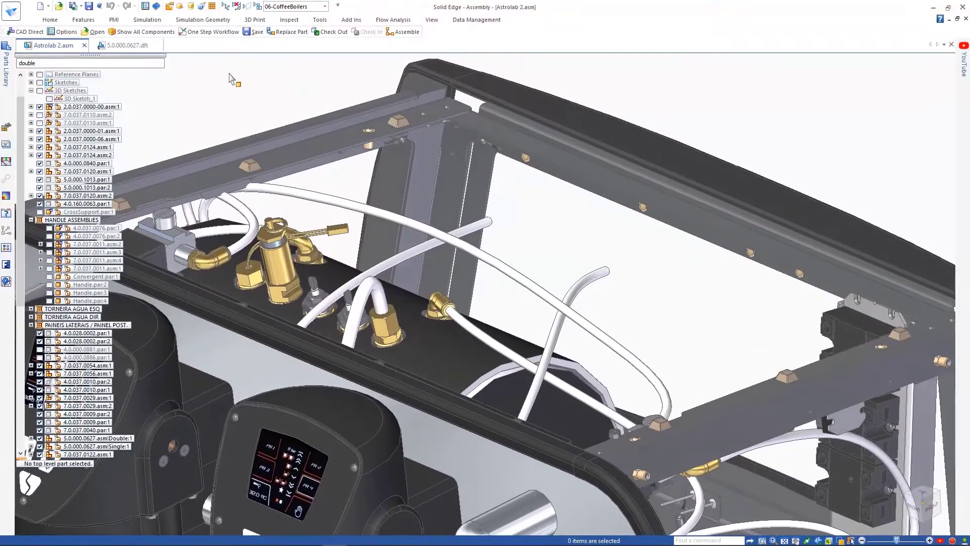
# - Insert the NX boiler 7.0.037.0110_.prt via CAD Direct and mate it into the frame
pyautogui.click(188, 53)
pyautogui.click(205, 80)
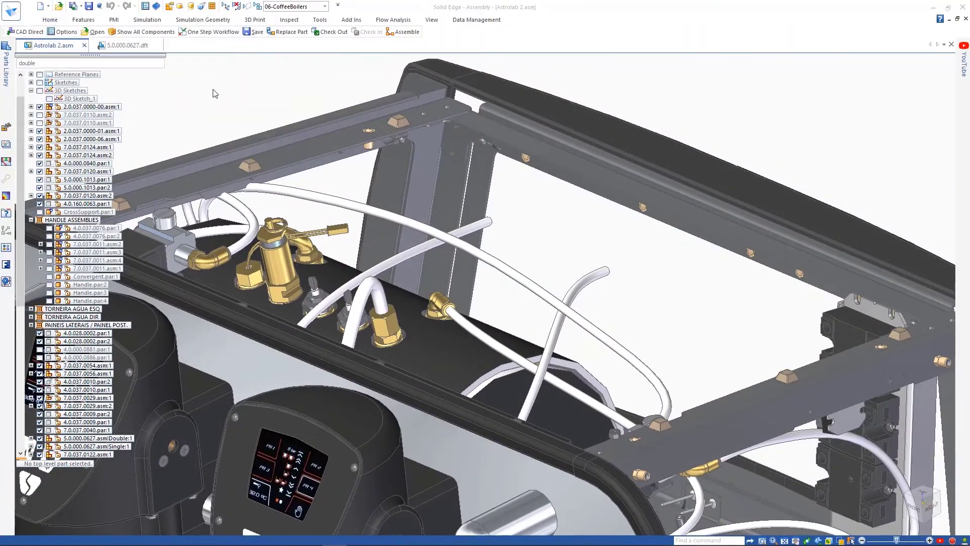
pyautogui.doubleClick(321, 127)
pyautogui.click(348, 309)
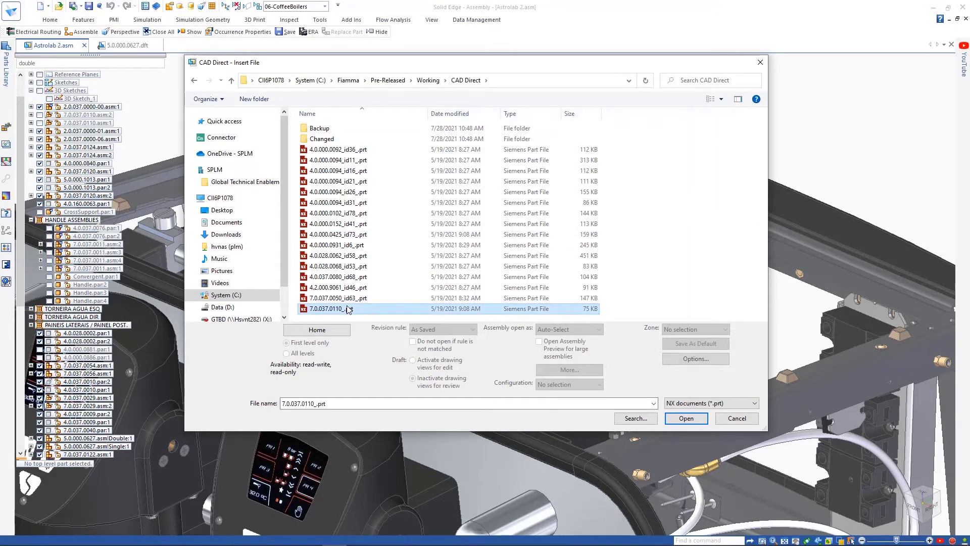
pyautogui.click(681, 418)
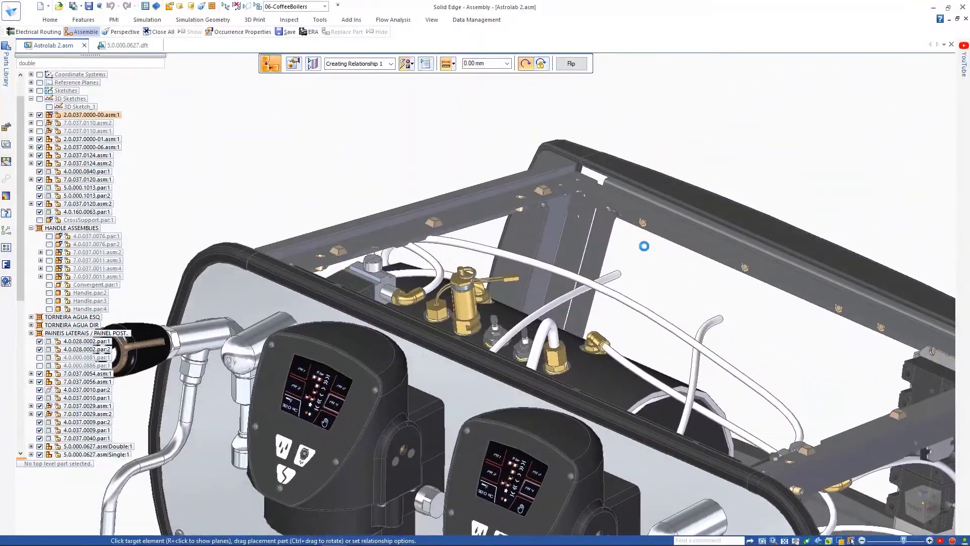
pyautogui.click(644, 246)
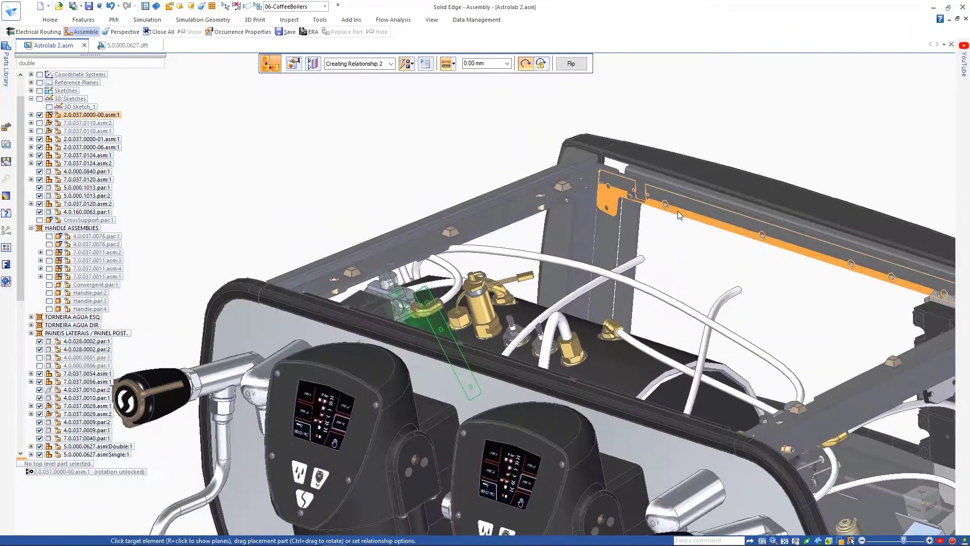
pyautogui.click(689, 232)
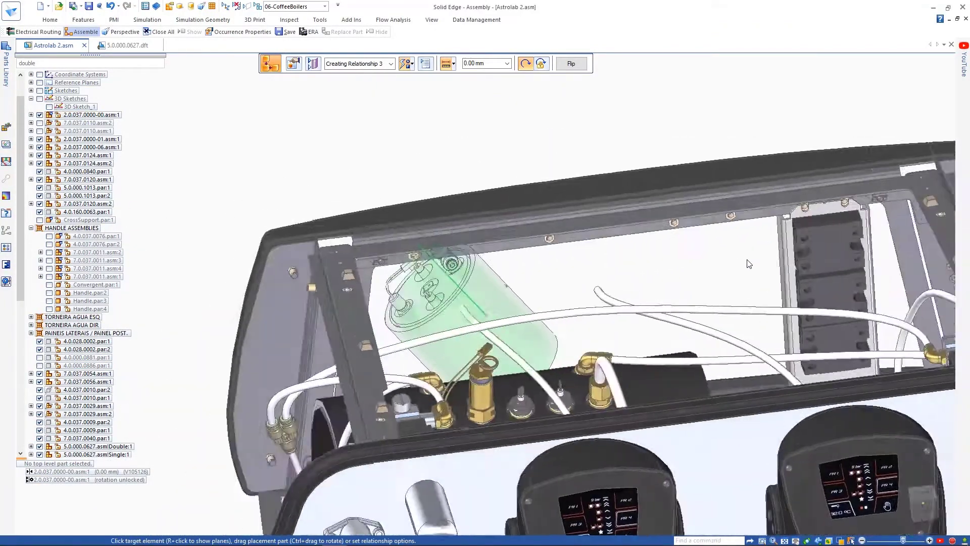
pyautogui.click(454, 63)
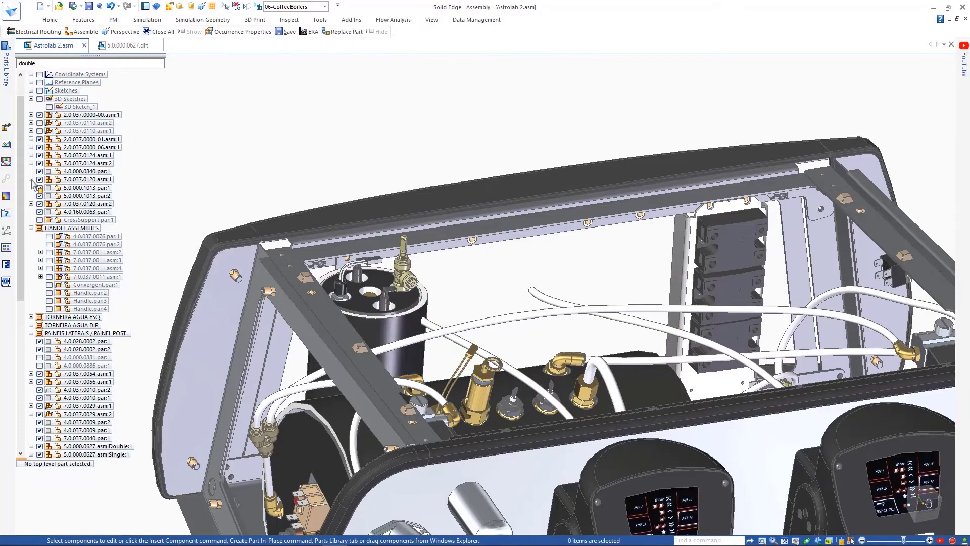
# - Edit the boiler's placement definition to start a second copy offset 120 mm
pyautogui.scroll(-5, 76, 253)
pyautogui.scroll(-5, 91, 293)
pyautogui.scroll(-5, 101, 313)
pyautogui.click(108, 317)
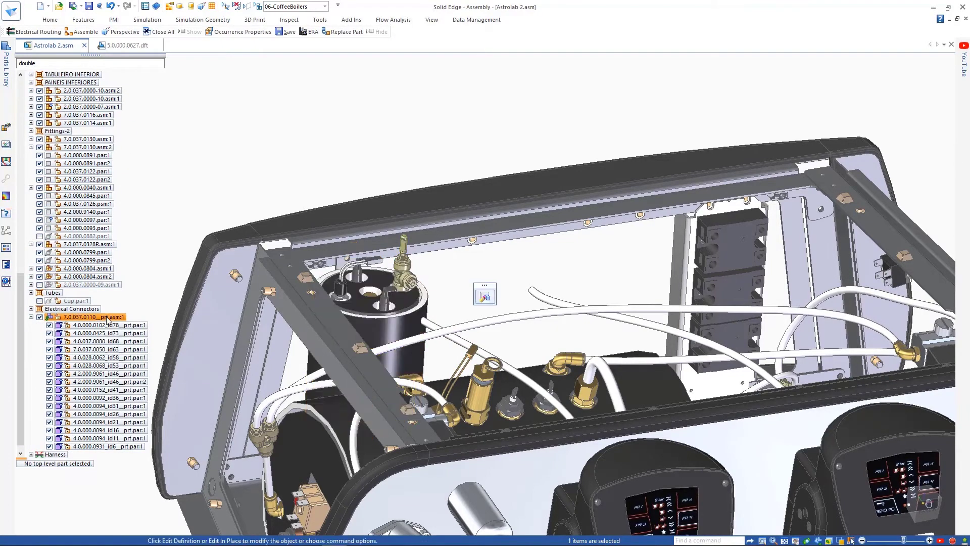
pyautogui.click(484, 296)
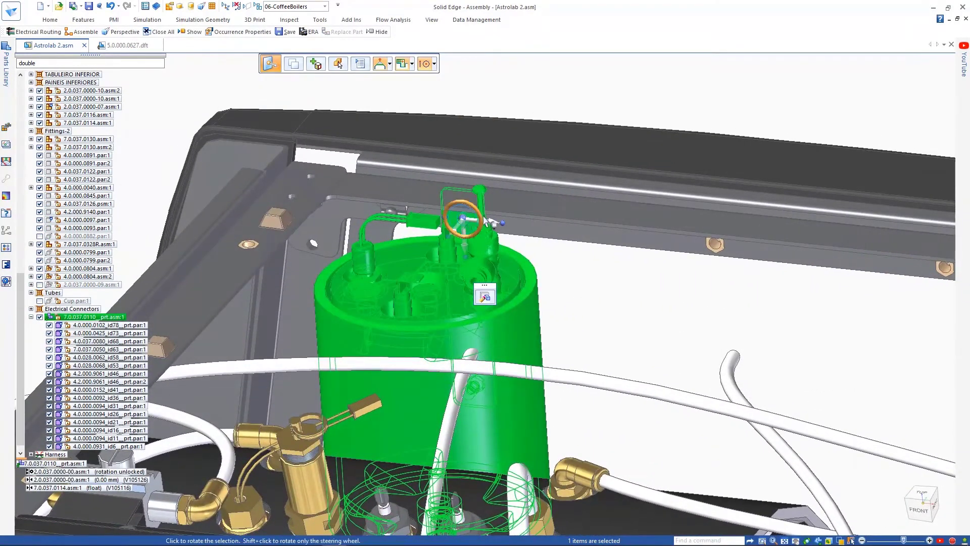
pyautogui.click(338, 64)
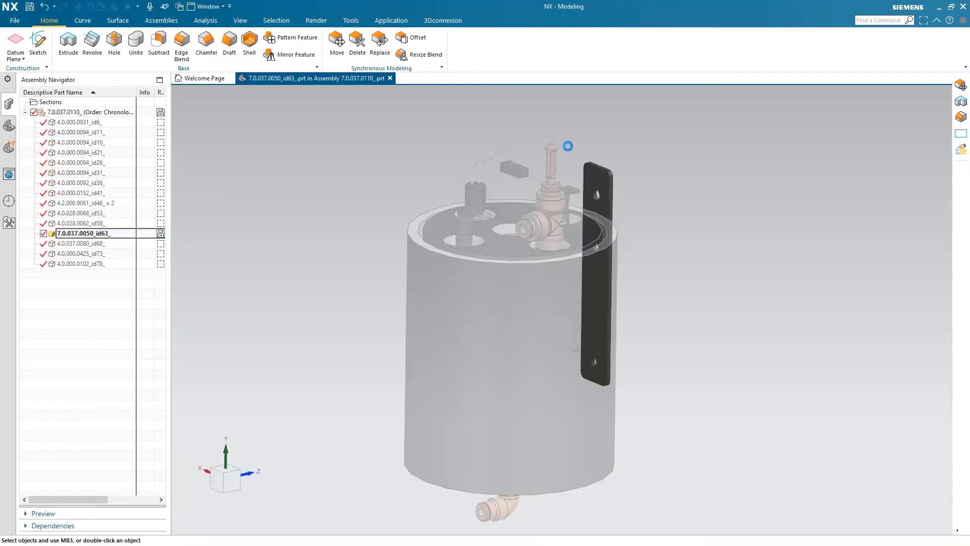
# - Box-select the four mounting bracket faces and apply the Move Face in NX
pyautogui.moveTo(575, 145); pyautogui.dragTo(628, 209)
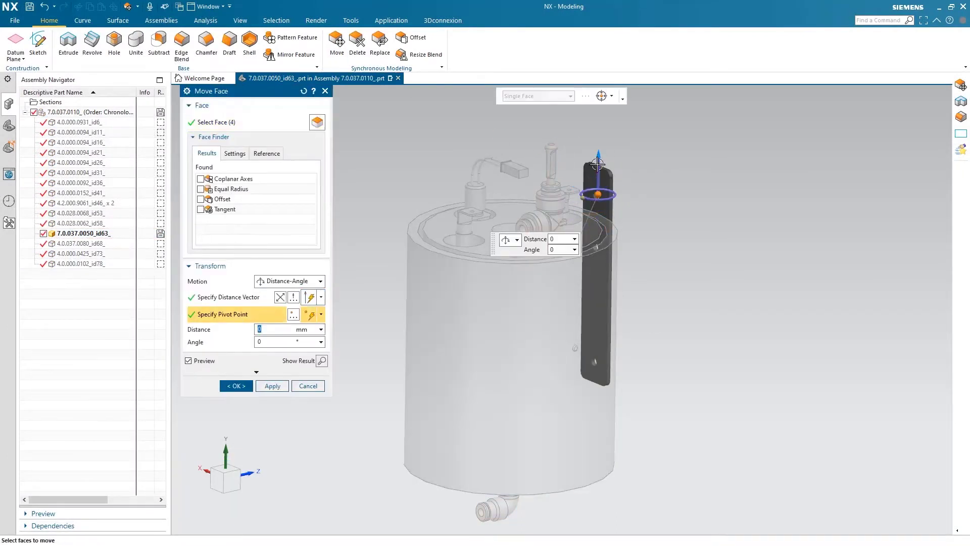
pyautogui.click(238, 385)
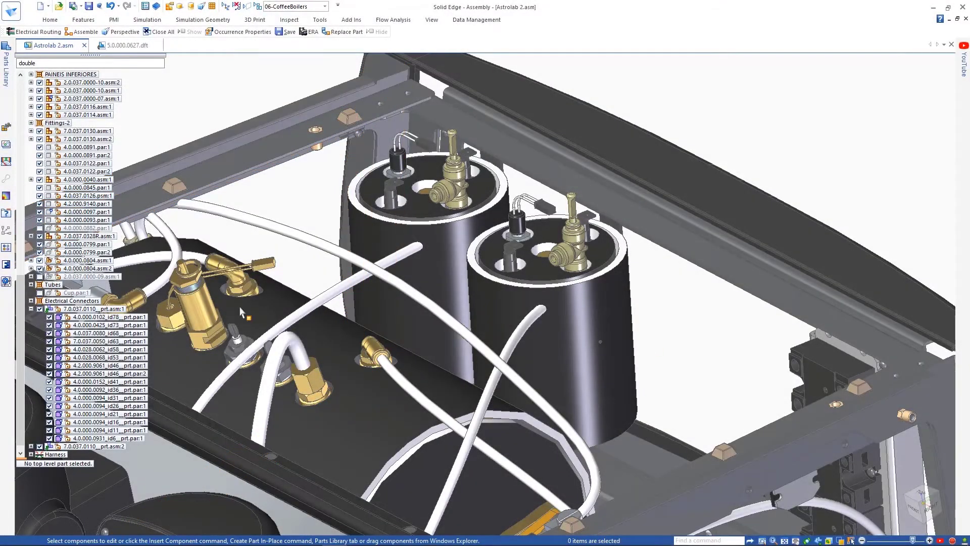
# - Update 7.0.037.0110_prt.asm:1 to the edited NX version and fit the machine in view
pyautogui.rightClick(121, 309)
pyautogui.click(190, 396)
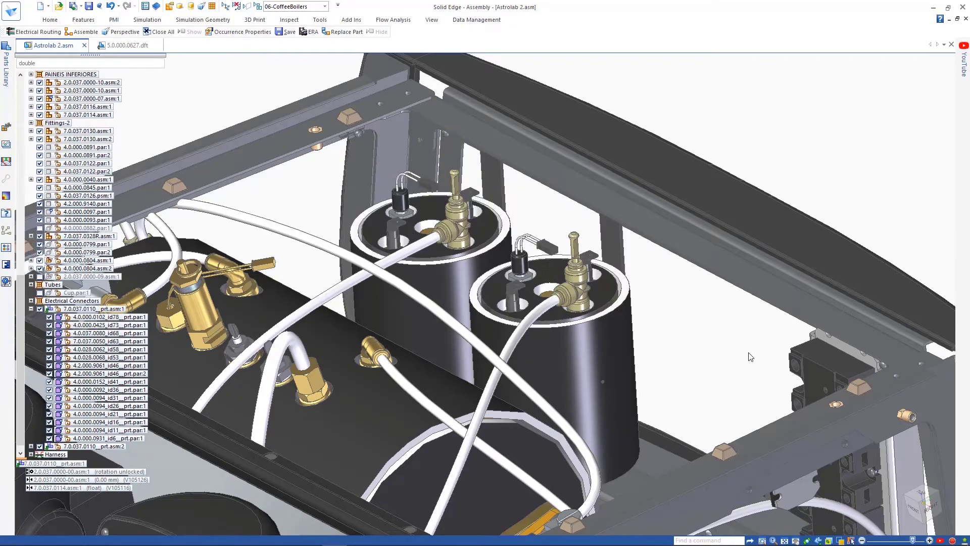
pyautogui.hotkey('ctrl', 'i')
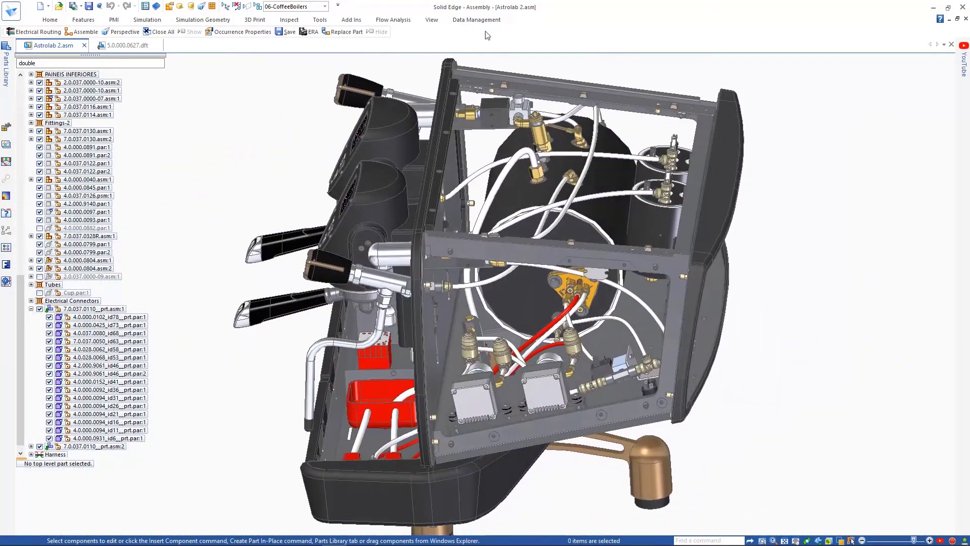
pyautogui.click(325, 6)
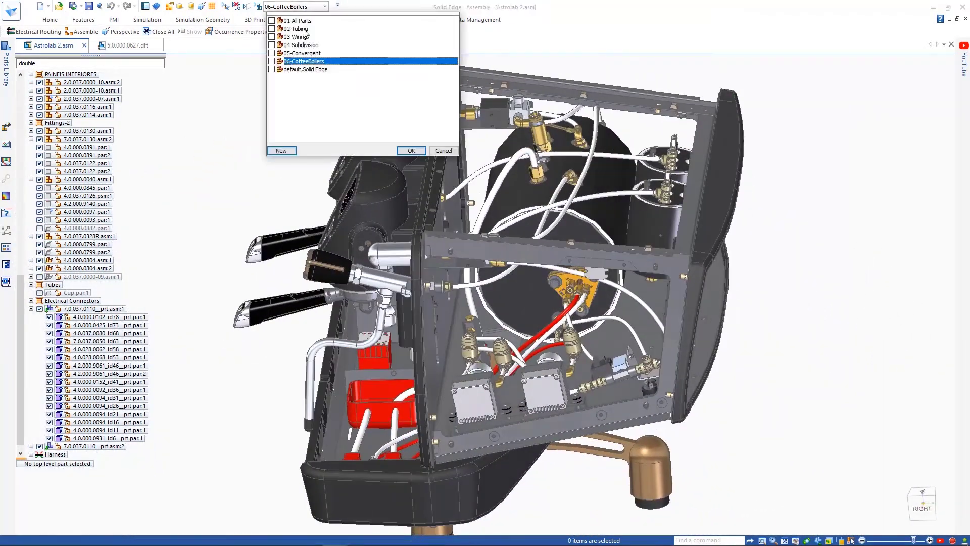
# - Show the 03-Wiring configuration and bring up Wire 34's properties in Electrical Routing
pyautogui.click(410, 150)
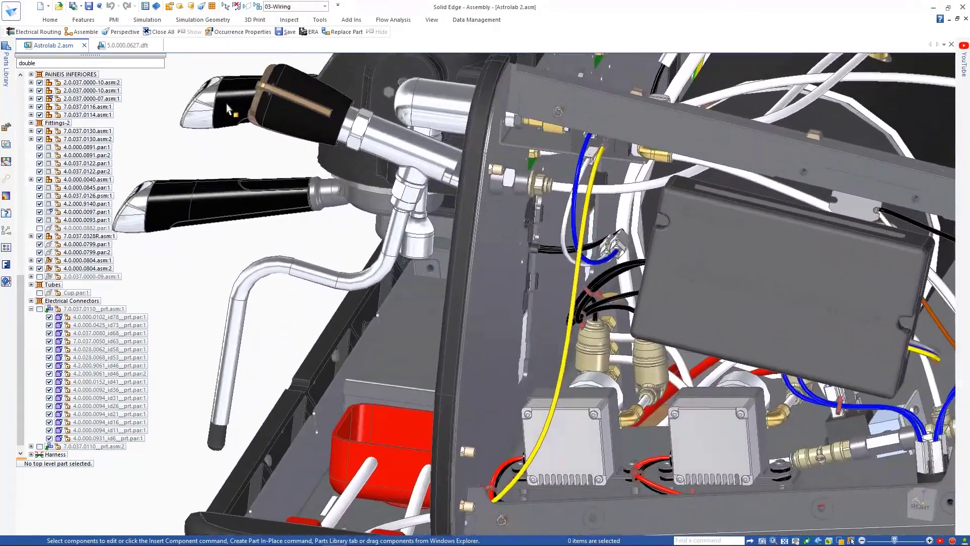
pyautogui.click(34, 32)
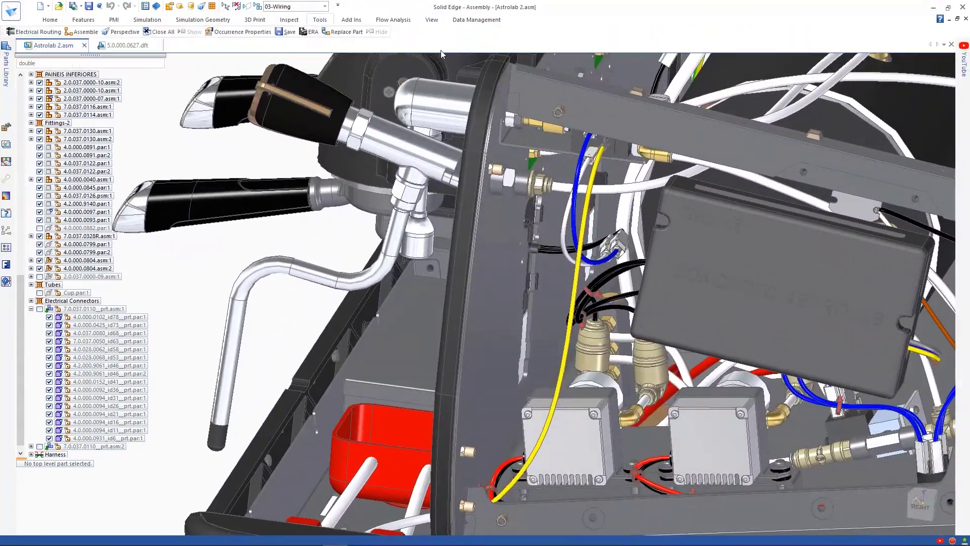
pyautogui.rightClick(83, 342)
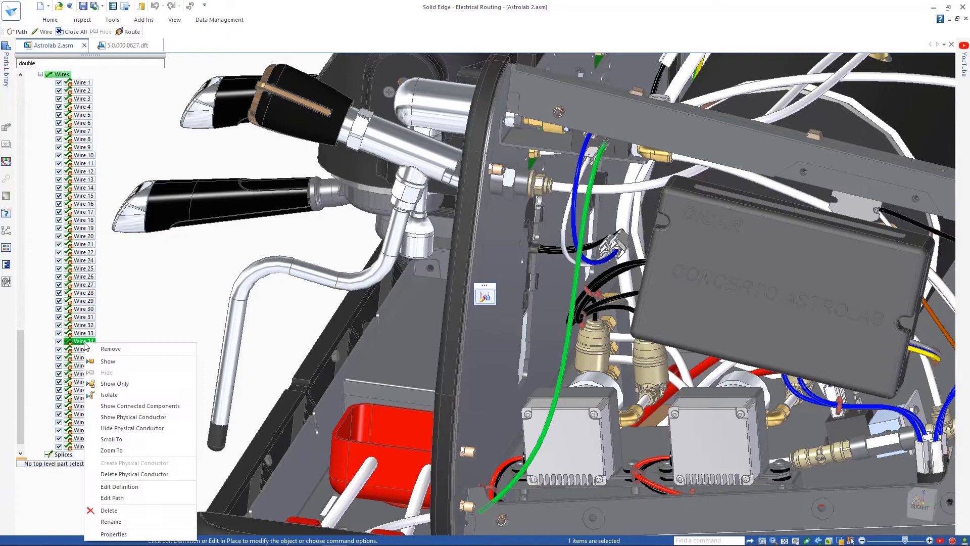
pyautogui.click(116, 537)
# - Make Wire 34 12-gage GXL Stranded Copper Yellow/Green with a Single Stripe pattern
pyautogui.click(476, 183)
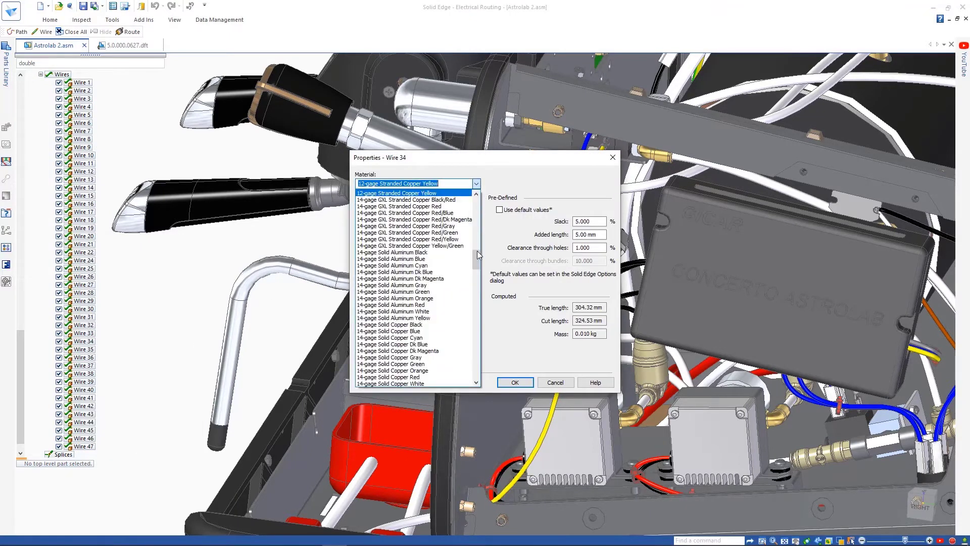
pyautogui.scroll(2, 462, 260)
pyautogui.scroll(1, 461, 260)
pyautogui.click(461, 259)
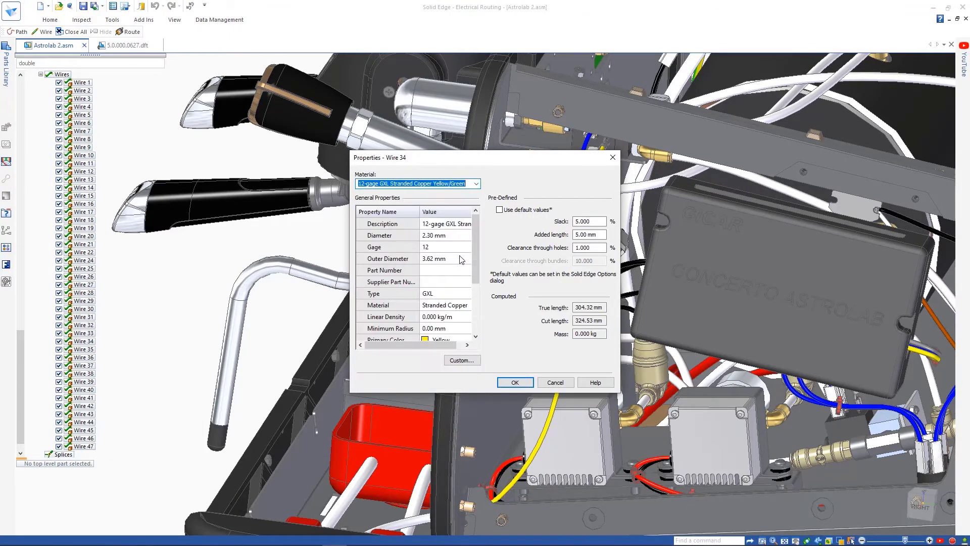
pyautogui.scroll(-1, 478, 266)
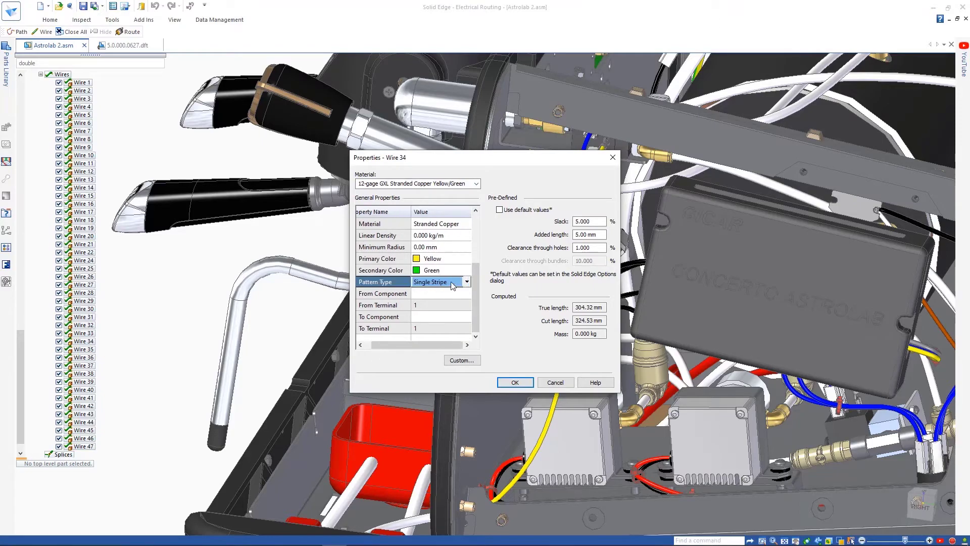
pyautogui.click(513, 382)
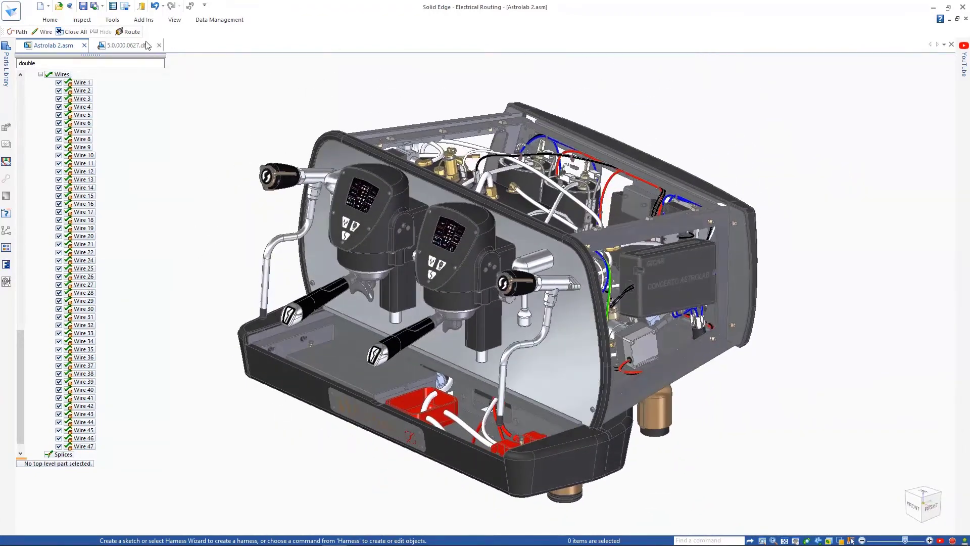
# - Leave Electrical Routing and frame a KeyShot close-up of the two group heads
pyautogui.click(51, 20)
pyautogui.click(867, 40)
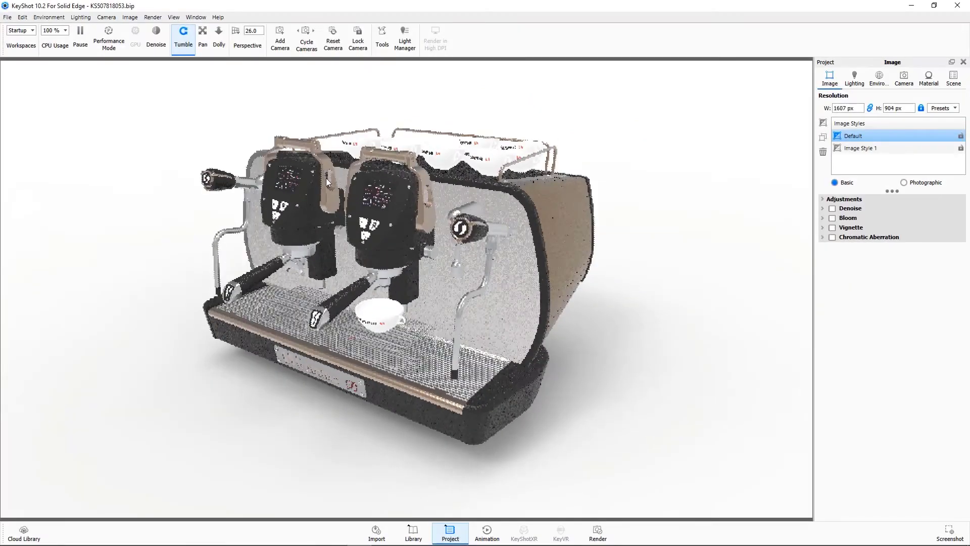
pyautogui.scroll(5, 300, 171)
pyautogui.scroll(3, 319, 196)
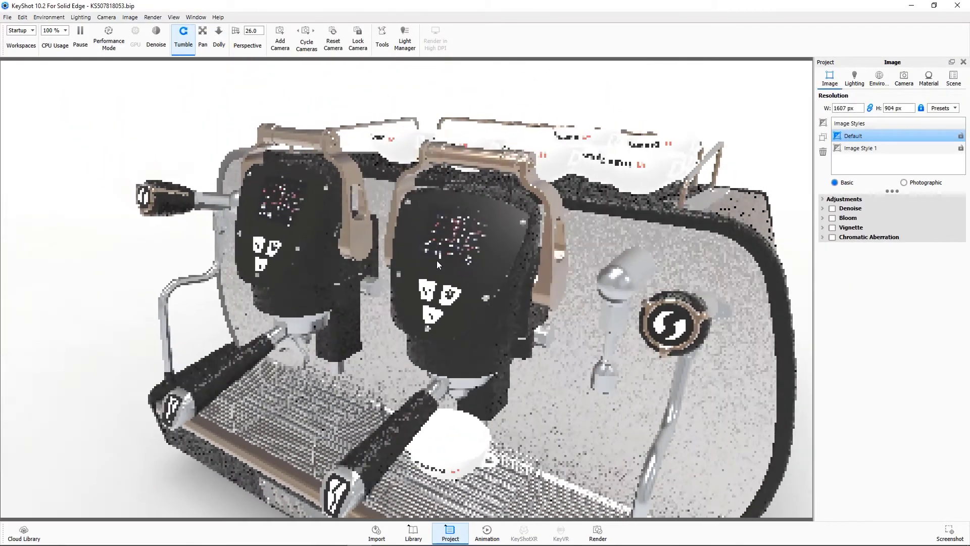
pyautogui.scroll(2, 383, 261)
pyautogui.scroll(2, 383, 261)
pyautogui.scroll(2, 383, 262)
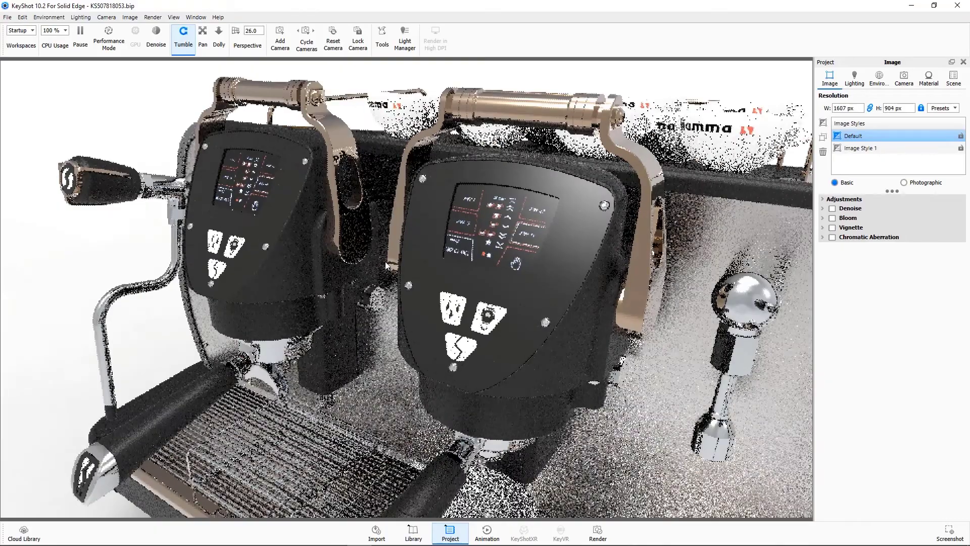
pyautogui.moveTo(385, 262); pyautogui.dragTo(396, 262)
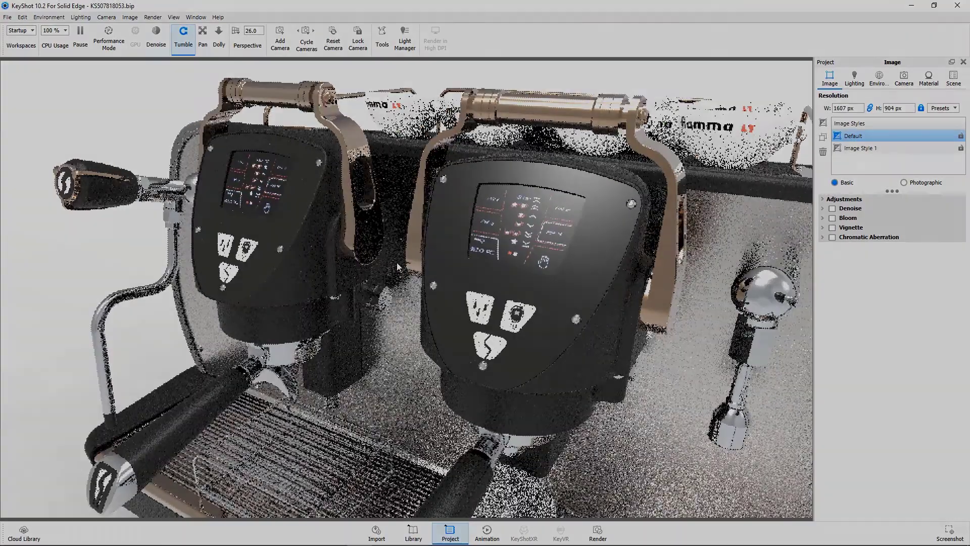